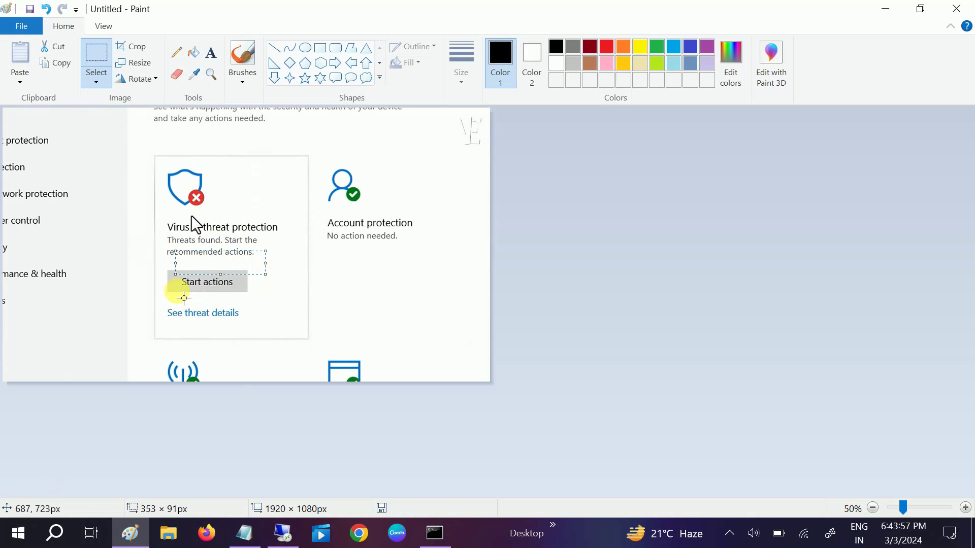
Open Windows Security, review the Virus & threat protection page, and close the window.
drag(156, 213, 290, 292)
click(731, 533)
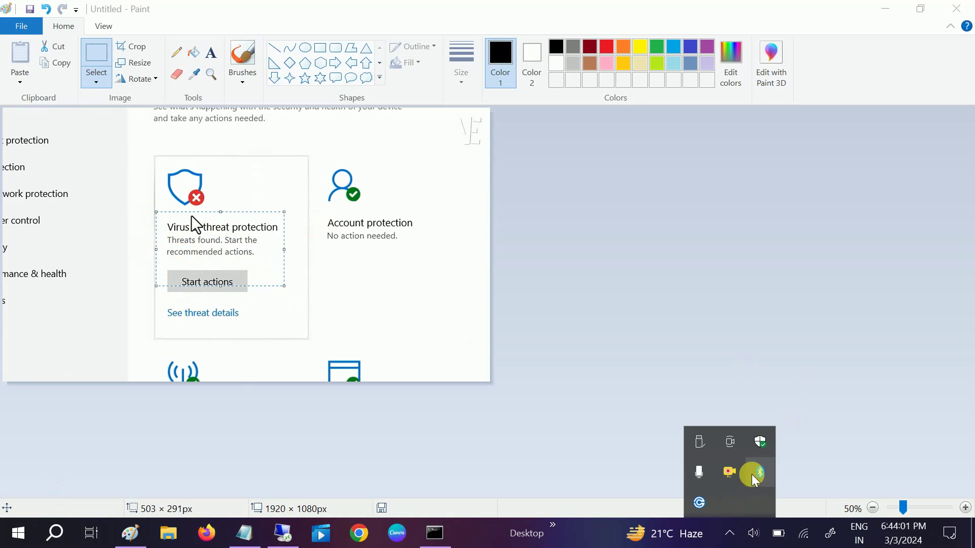
click(760, 444)
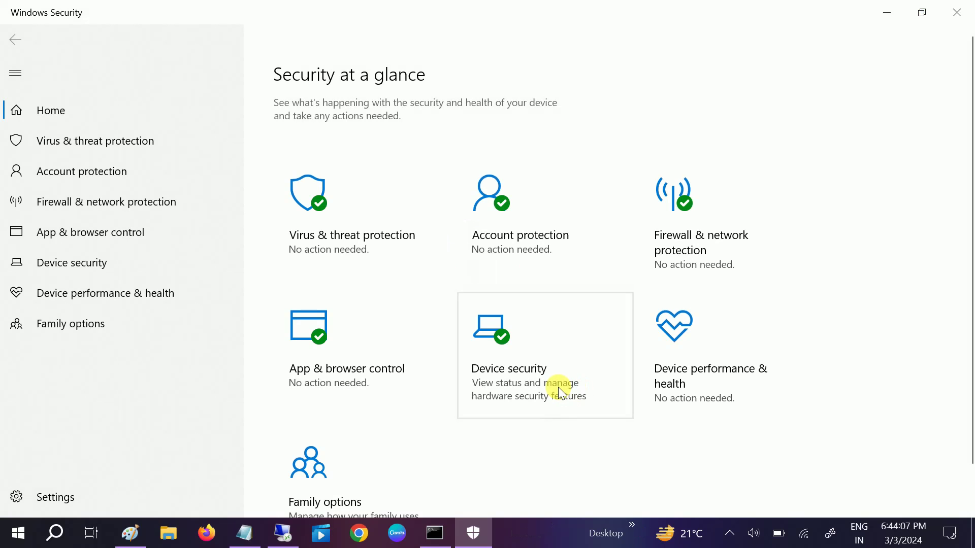
click(350, 261)
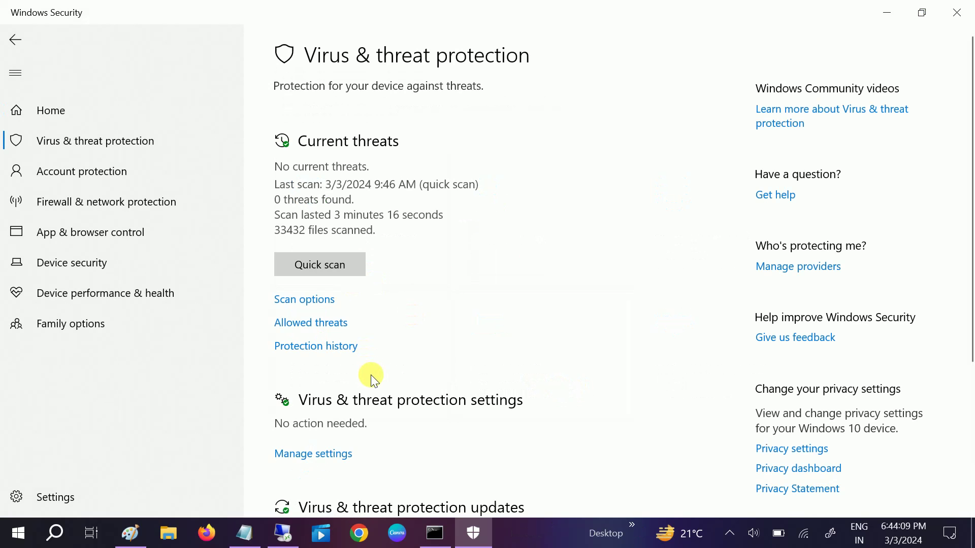
scroll(392, 337, down, 2)
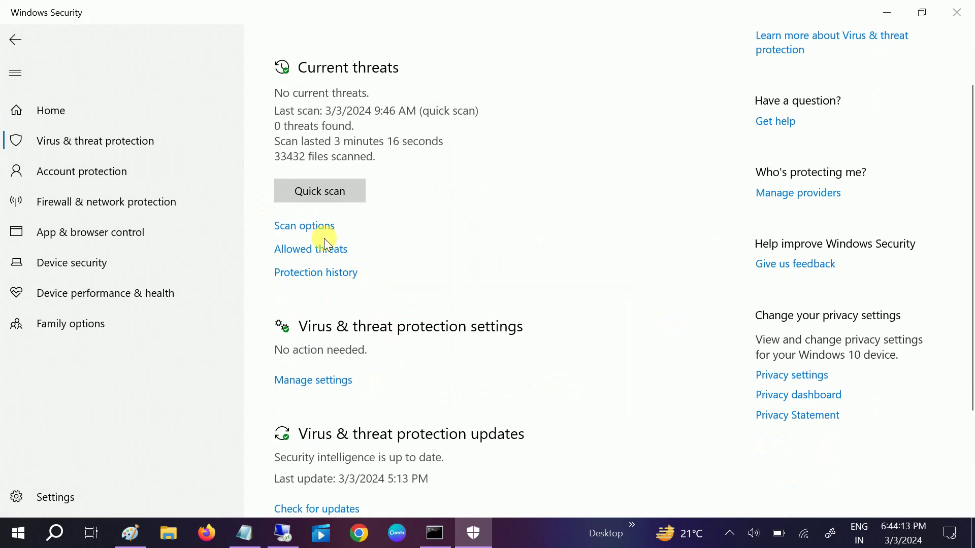
scroll(328, 244, down, 1)
scroll(327, 244, down, 2)
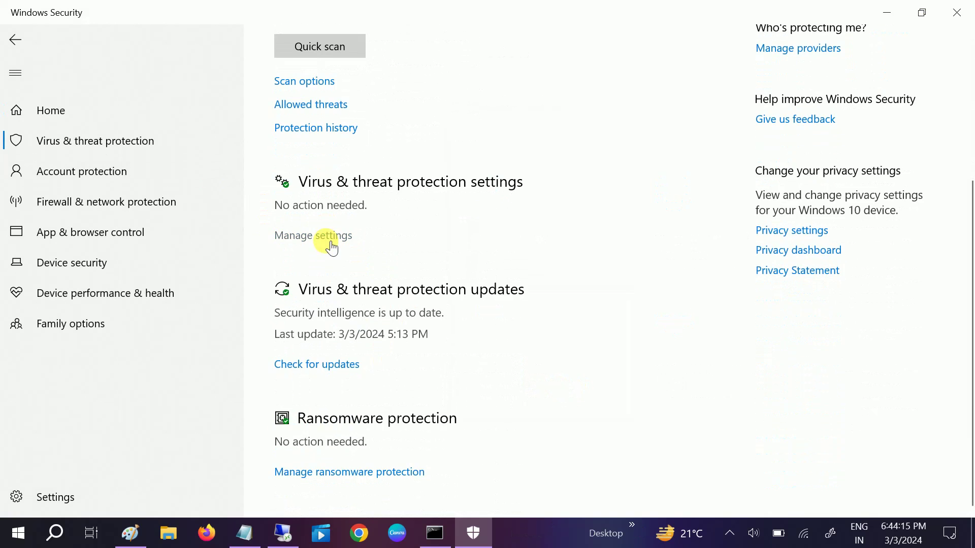
scroll(330, 244, up, 4)
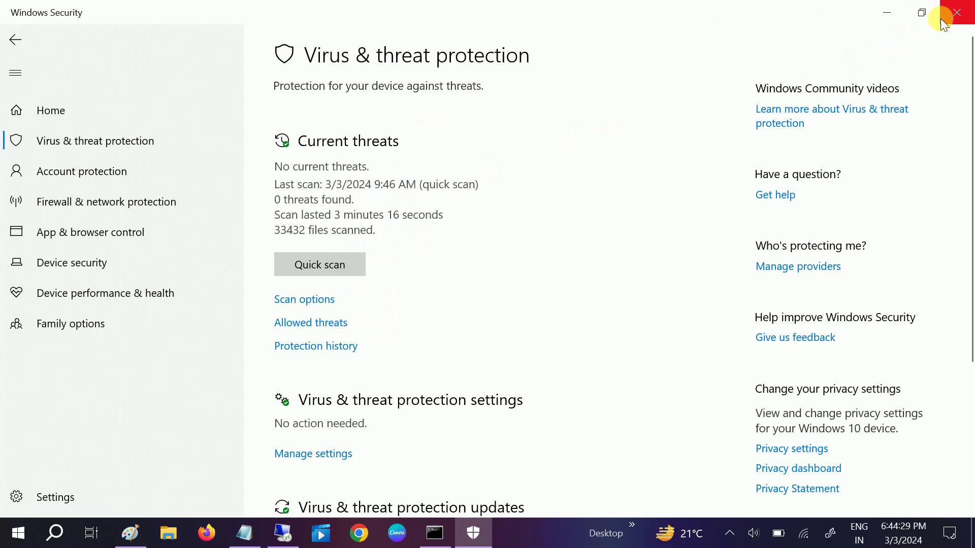
click(957, 12)
Highlight the path C:\ProgramData\Microsoft\Windows Defender in Notepad and open Local Disk (C:) in File Explorer.
click(244, 533)
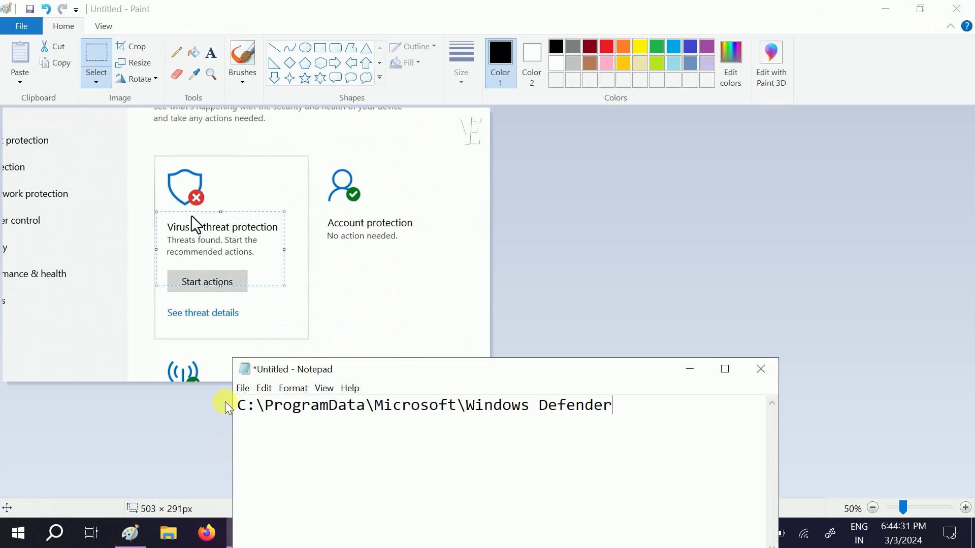
key(ctrl+a)
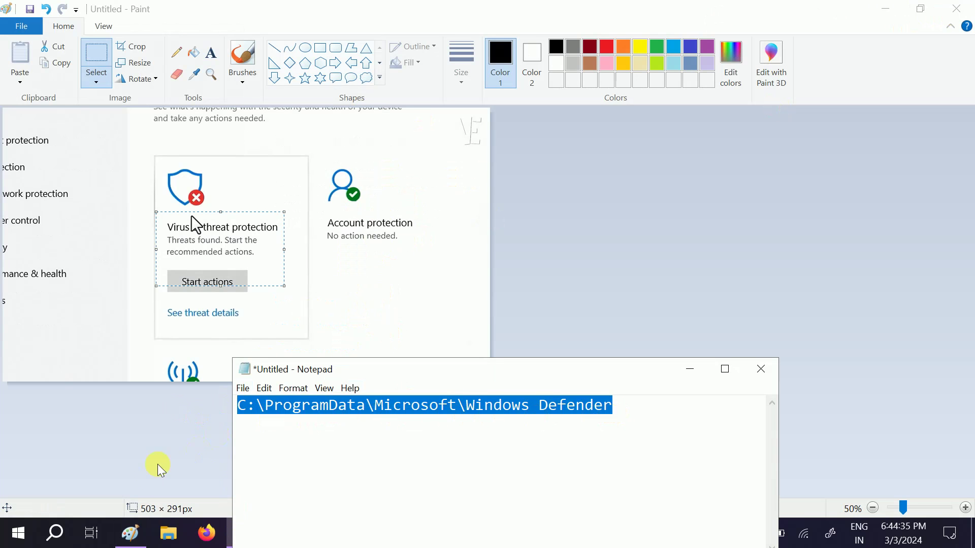
click(173, 535)
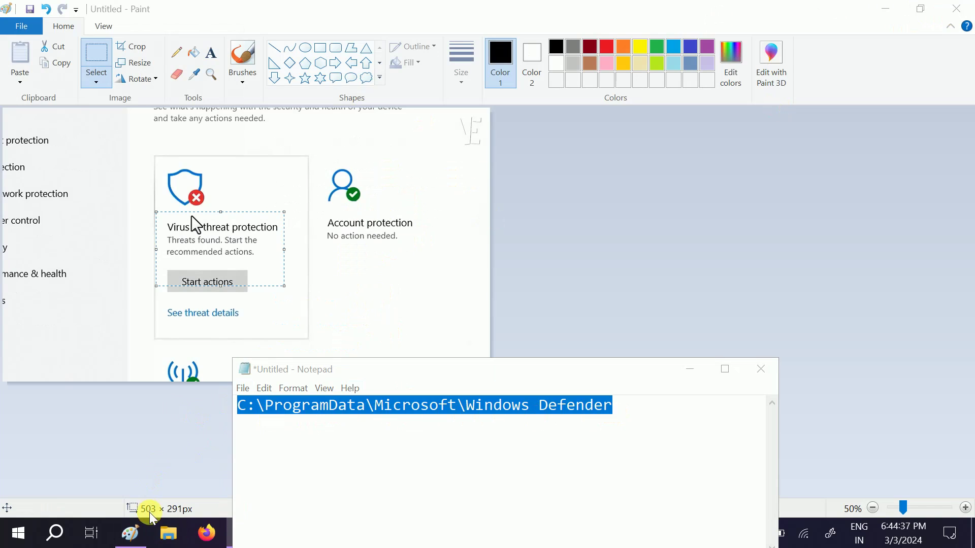
click(53, 277)
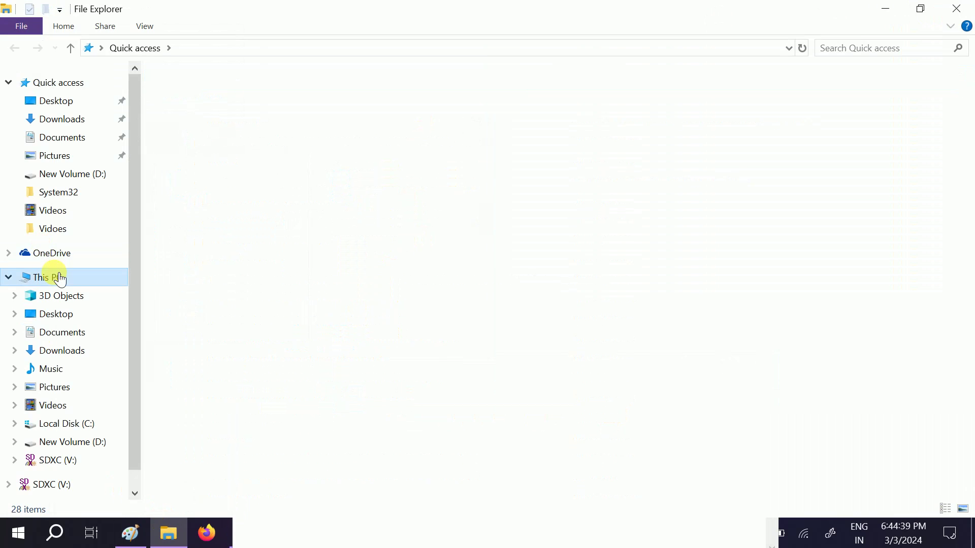
double_click(285, 209)
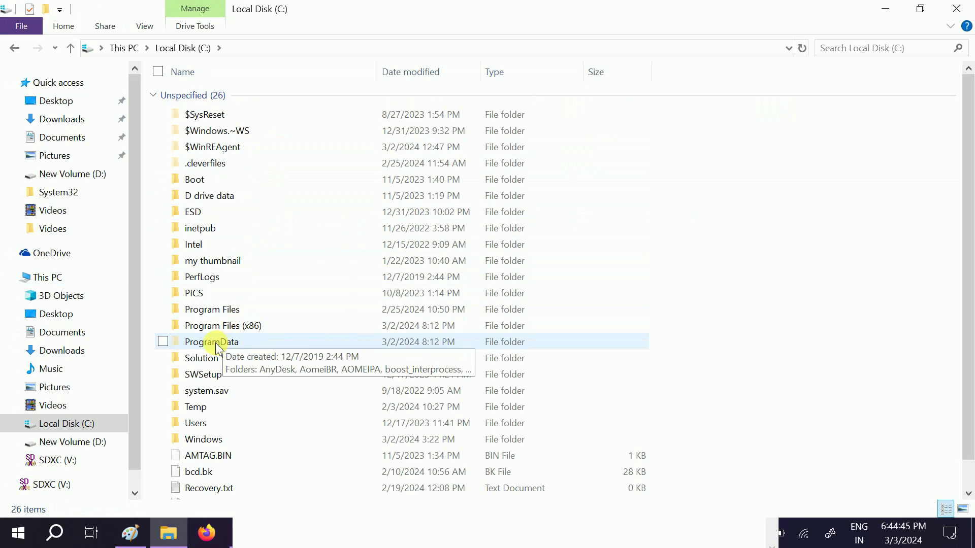
Check the hidden items display option and look through the contents of Local Disk (C:).
click(149, 26)
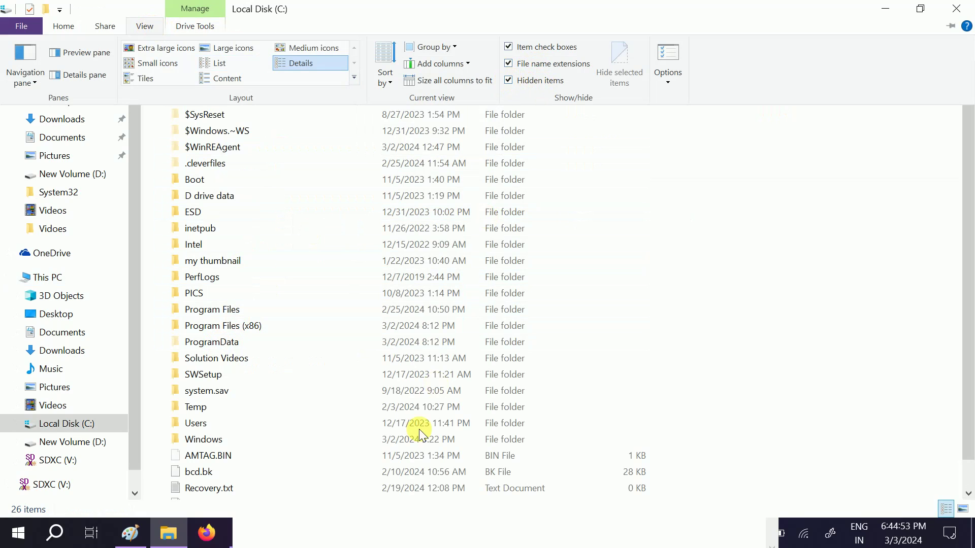
click(370, 542)
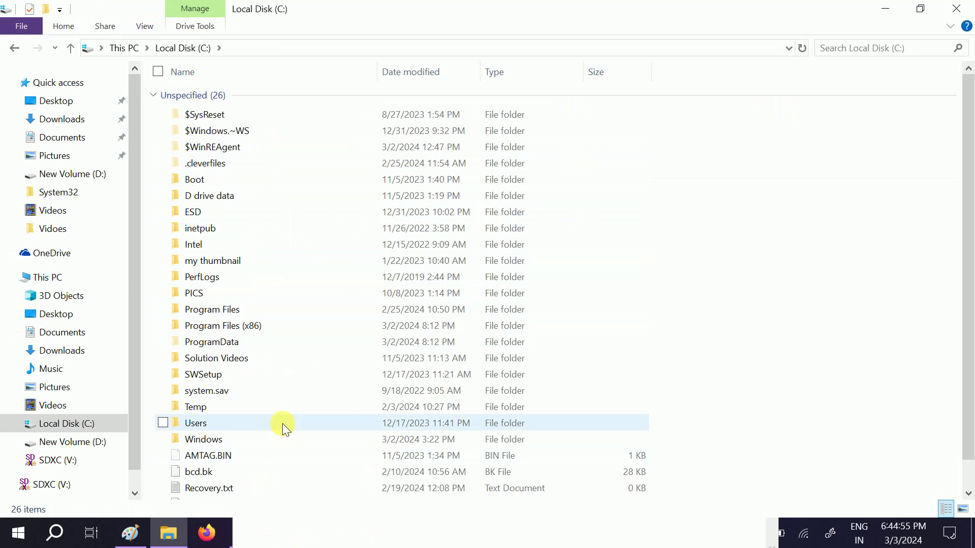
scroll(300, 457, down, 1)
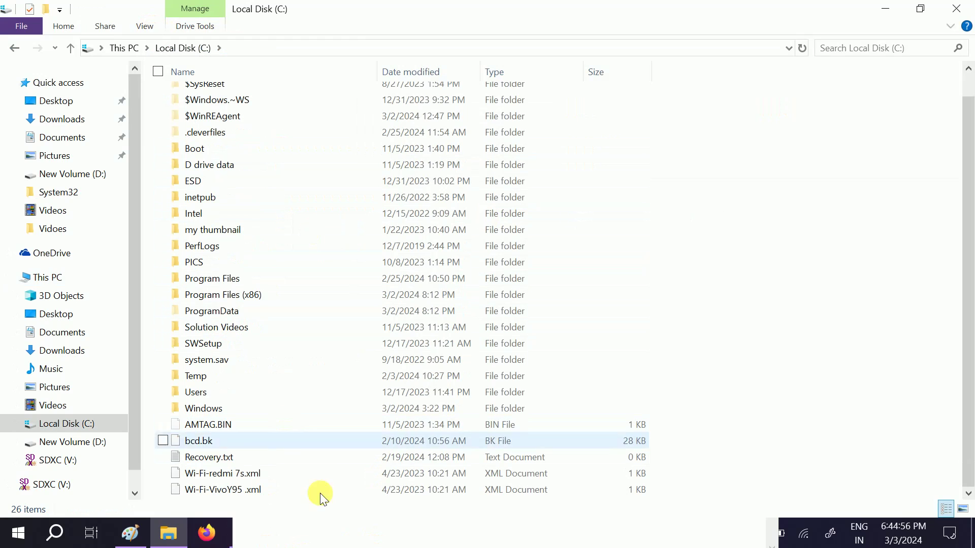
Minimize File Explorer and Notepad, switch to the Remote Desktop session, and open Local Disk (C:) there.
click(885, 8)
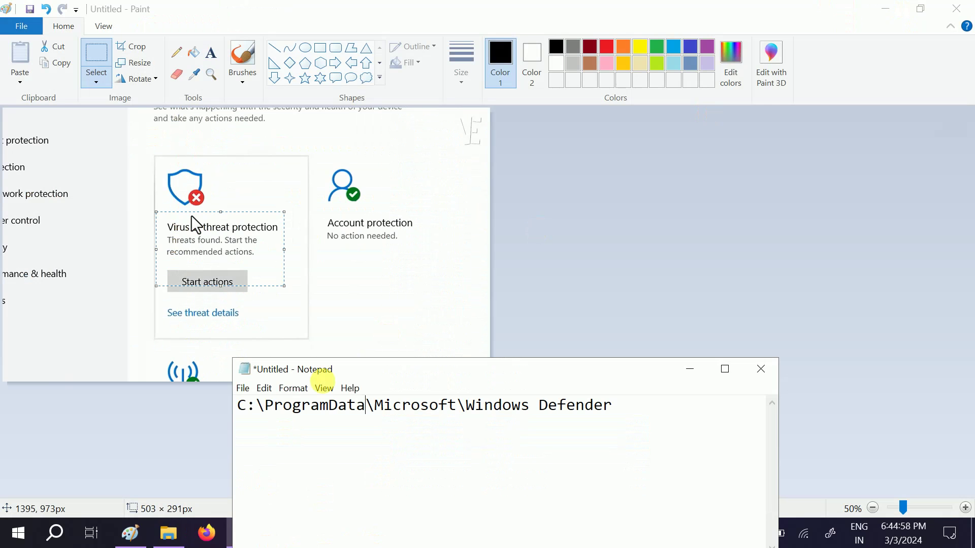
click(690, 369)
click(283, 531)
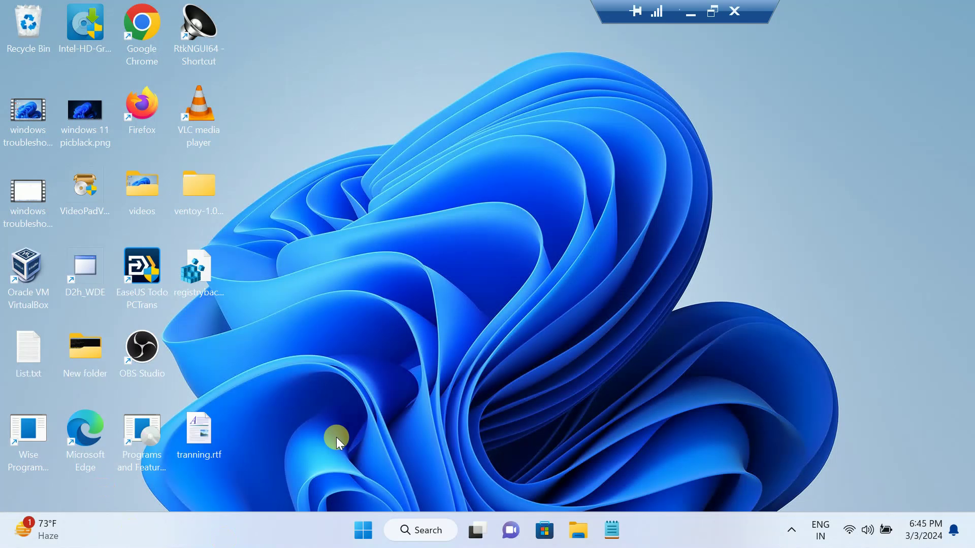
click(577, 530)
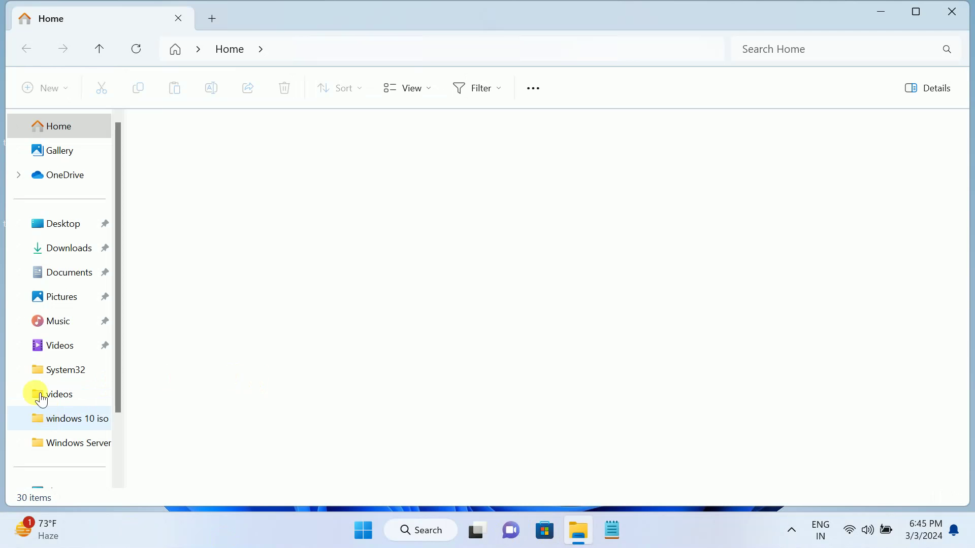
scroll(63, 304, down, 2)
click(60, 411)
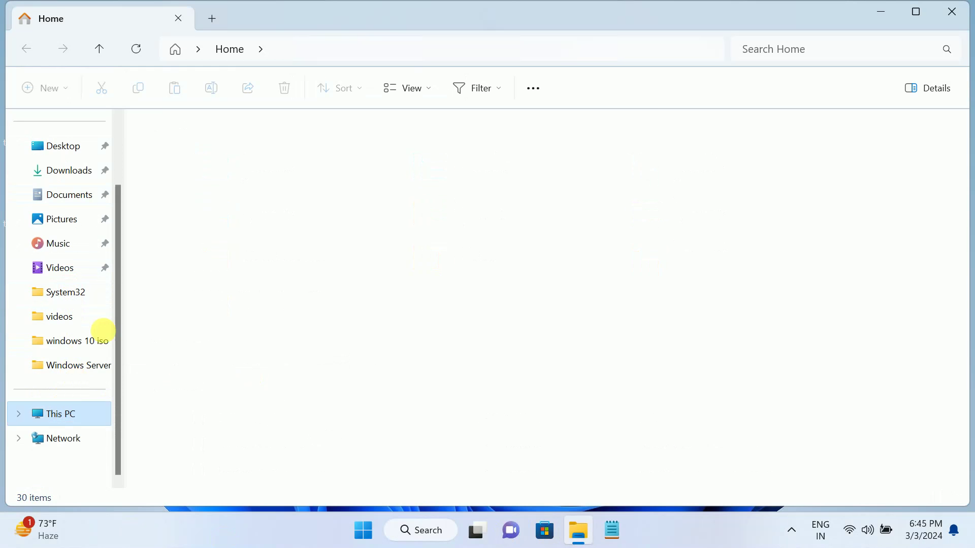
double_click(242, 166)
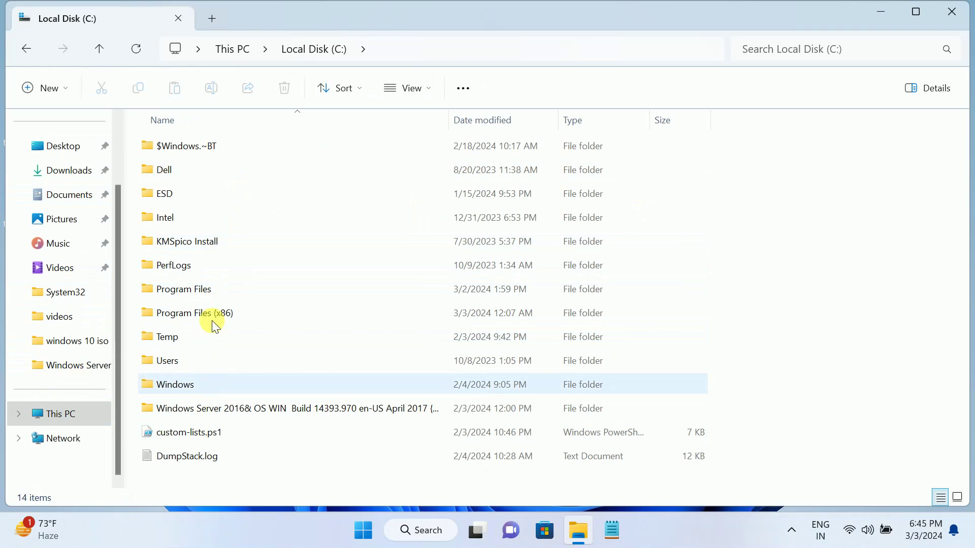
Turn on the display of hidden items in File Explorer.
click(463, 90)
click(427, 89)
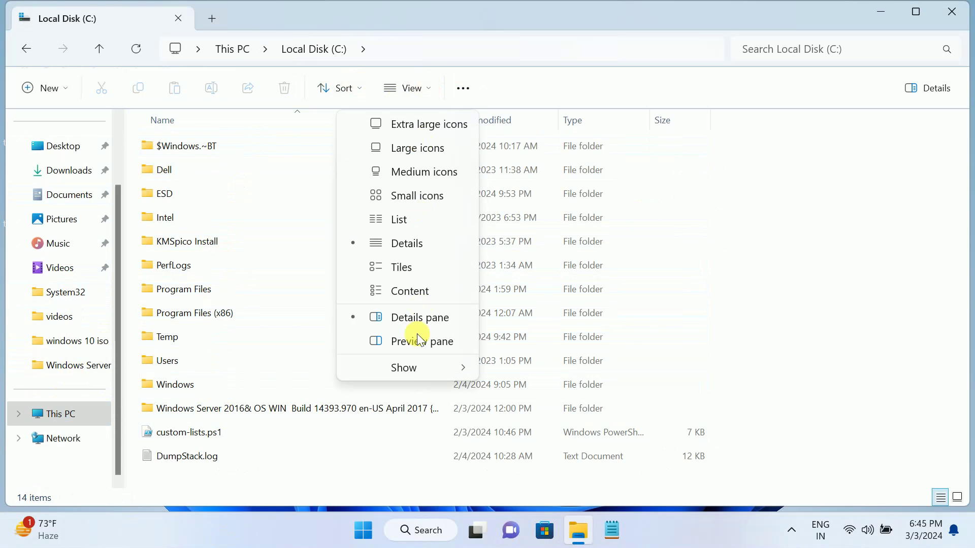
mouse_move(404, 367)
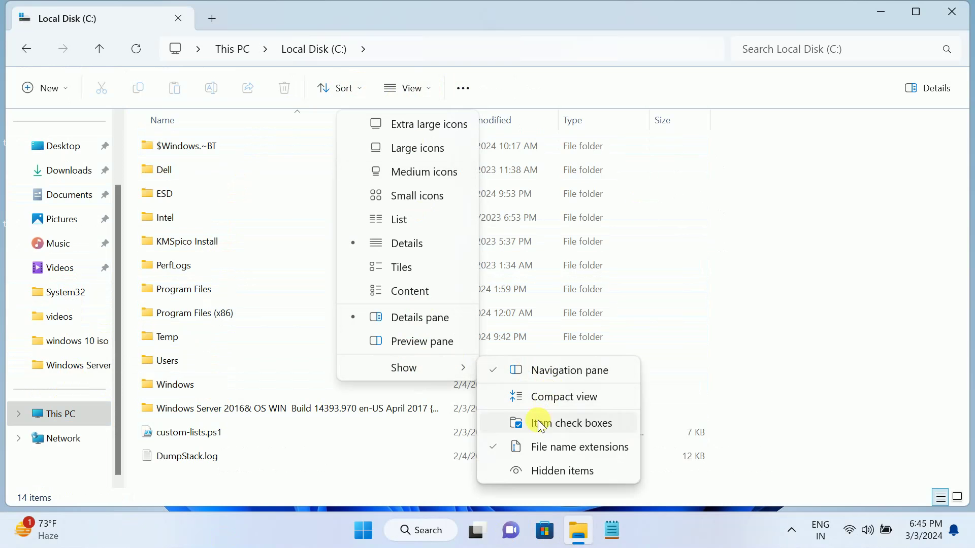
click(533, 470)
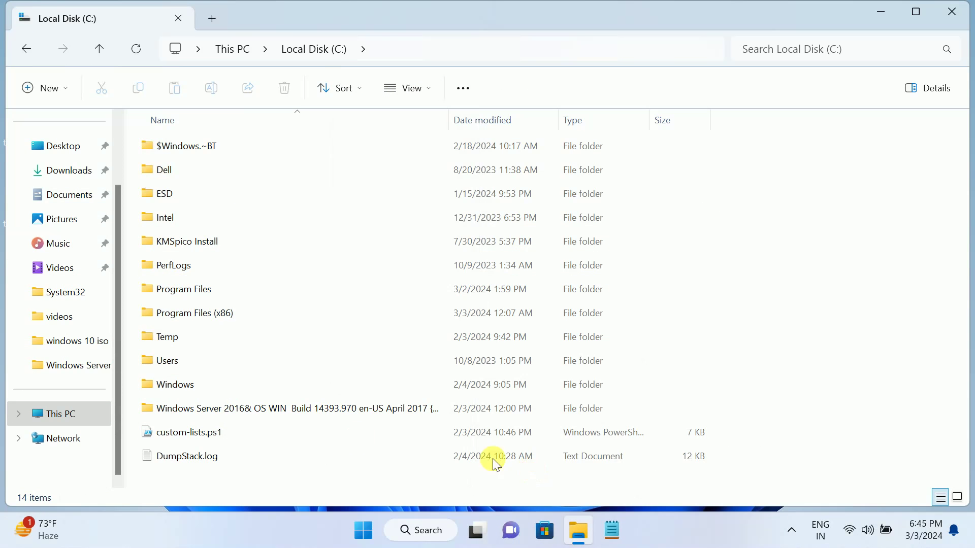
Open the Windows Defender folder inside ProgramData\Microsoft on the C: drive.
click(200, 438)
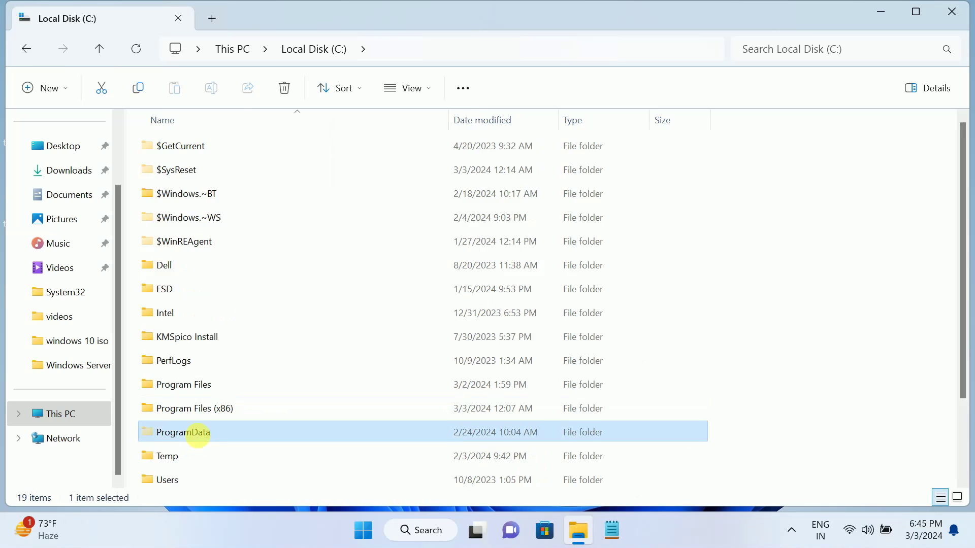
double_click(199, 438)
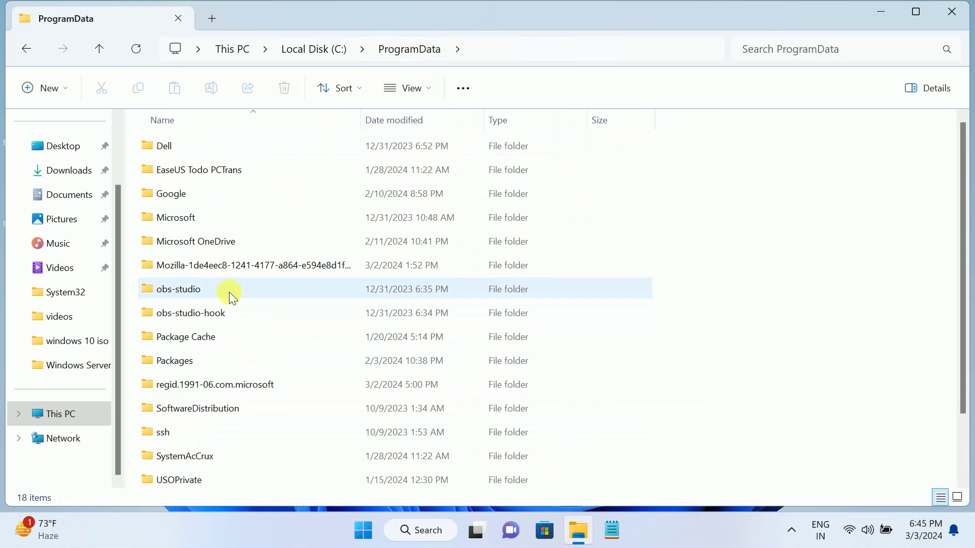
scroll(230, 292, down, 3)
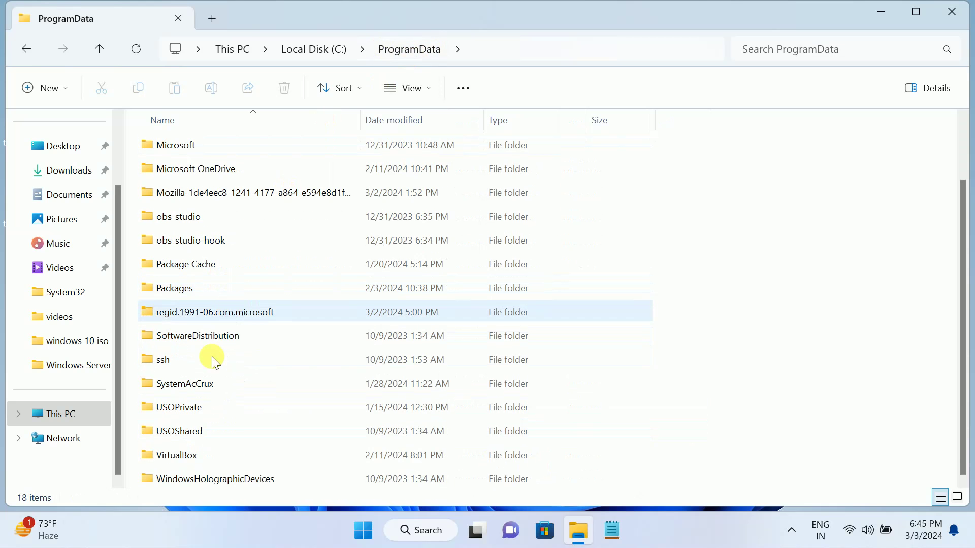
scroll(192, 379, up, 1)
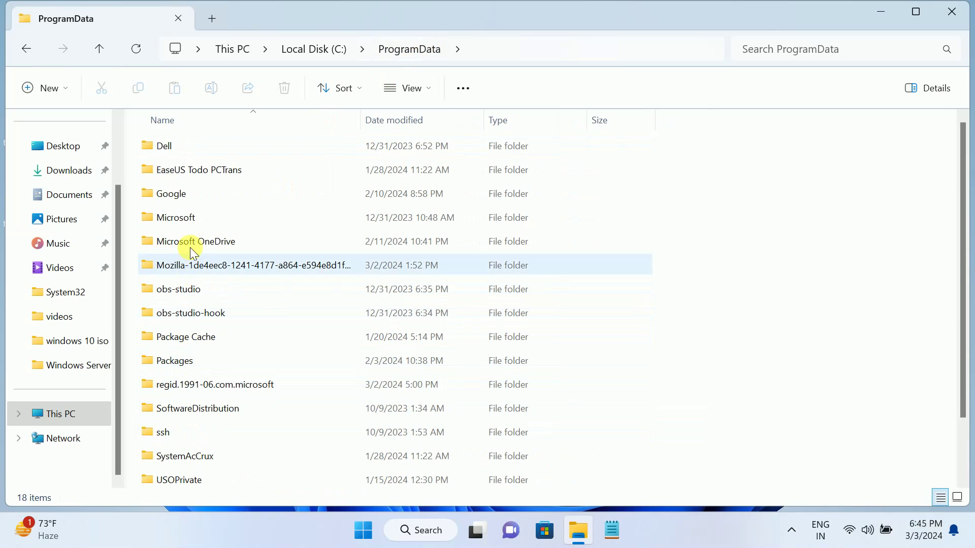
click(184, 217)
double_click(184, 217)
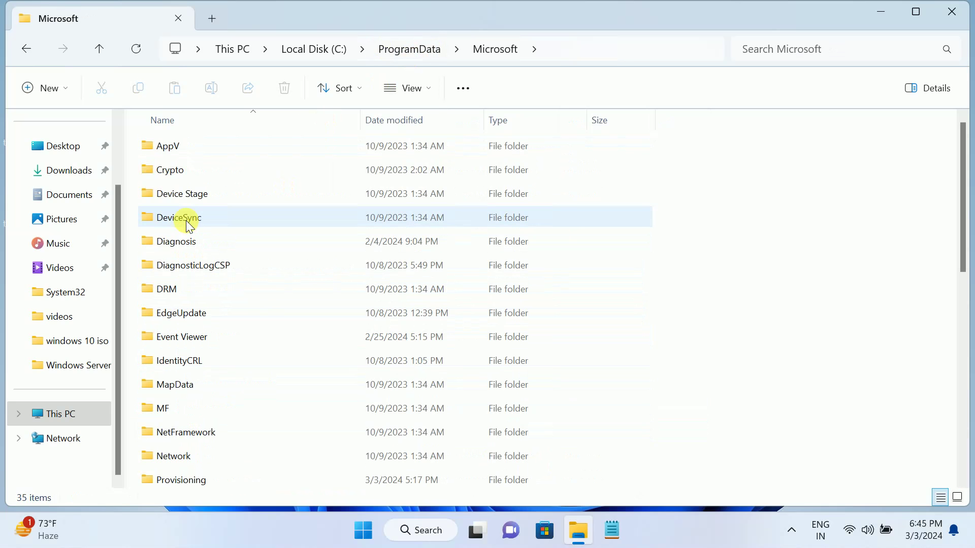
scroll(187, 223, down, 7)
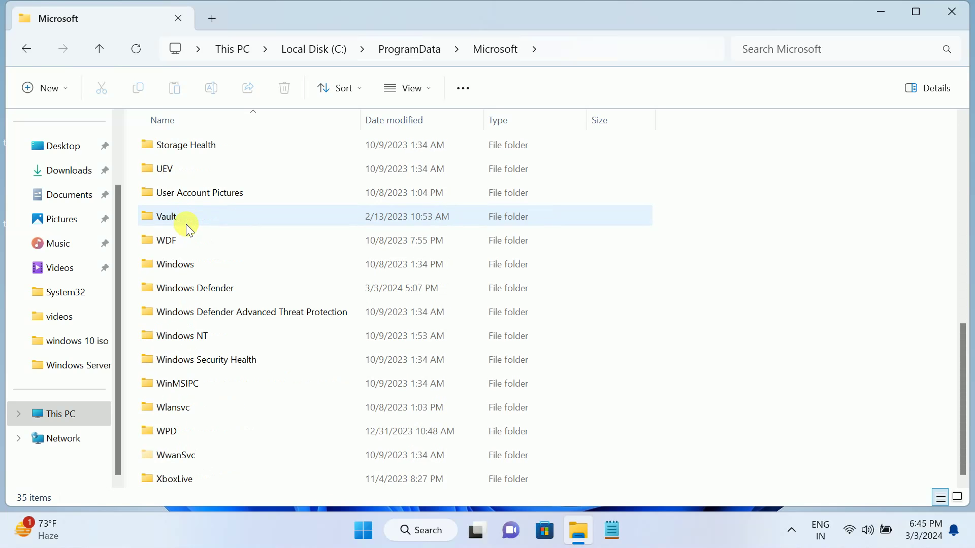
double_click(199, 288)
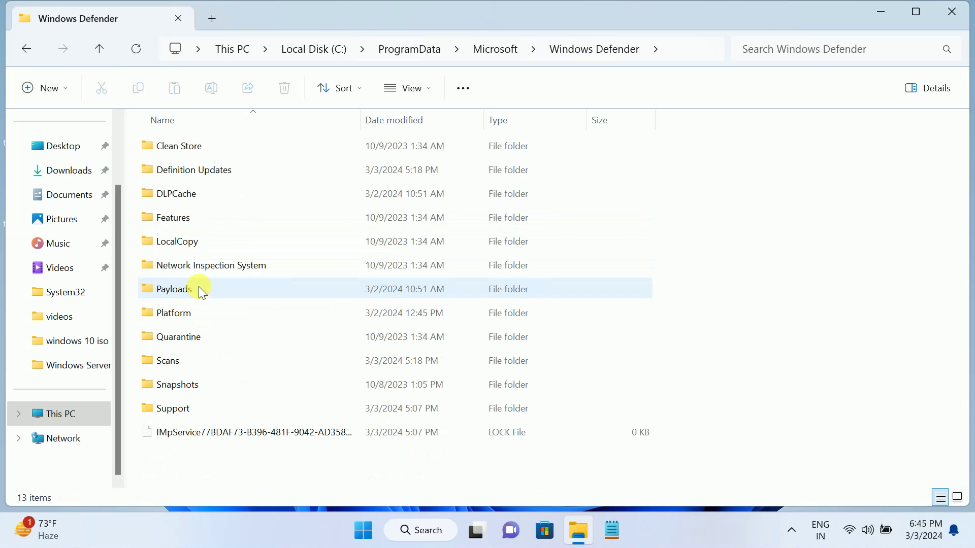
Try to open the Scans folder by requesting permanent access to it.
double_click(178, 359)
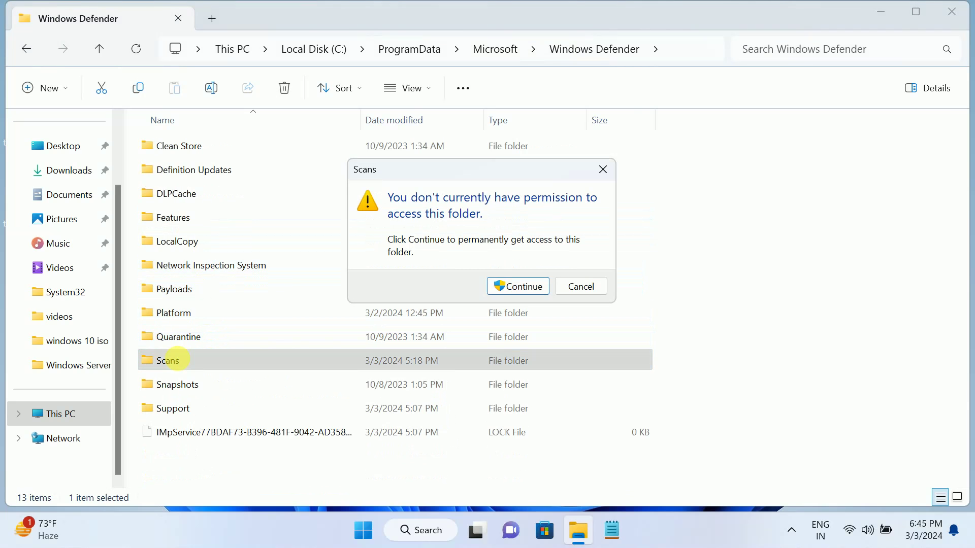
click(518, 286)
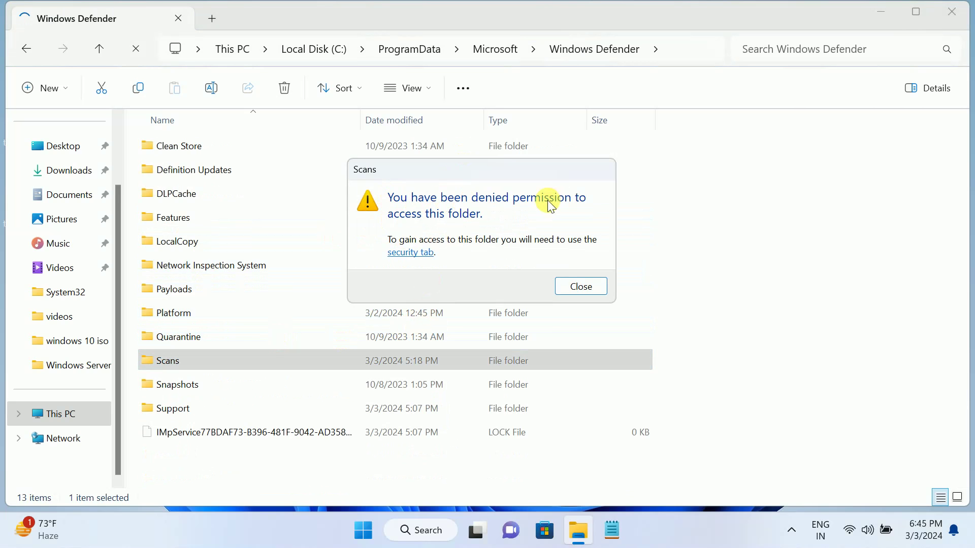
click(581, 280)
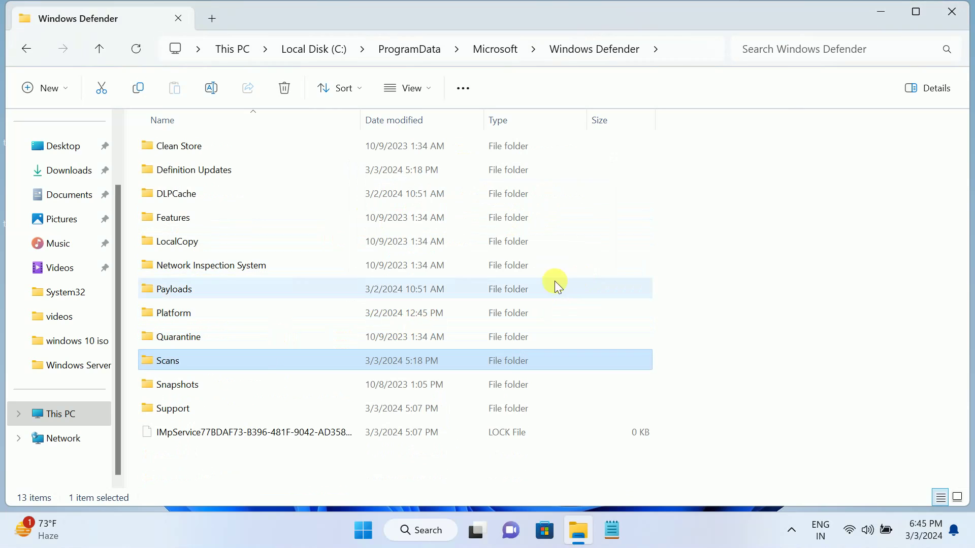
Return to the parent Microsoft folder and locate the Windows Defender folder in it.
right_click(173, 361)
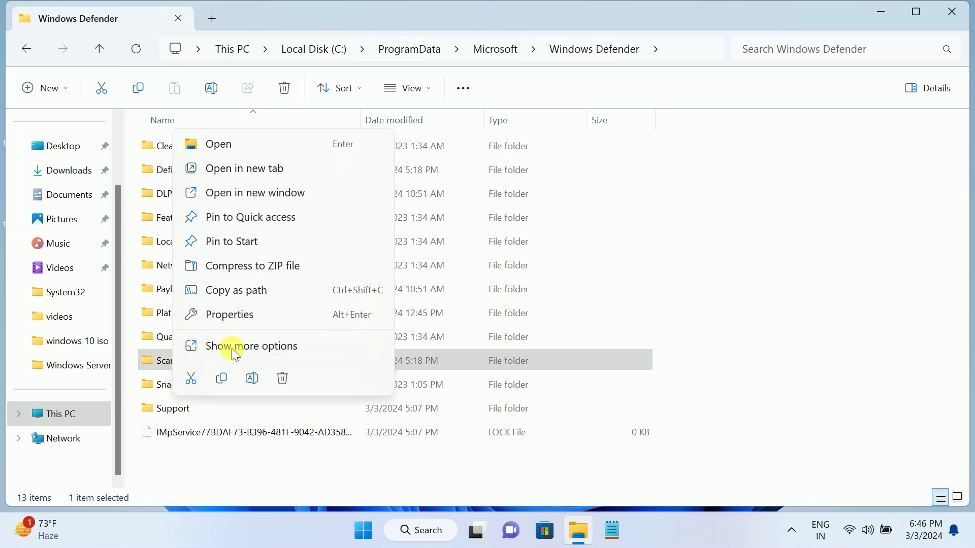
click(98, 57)
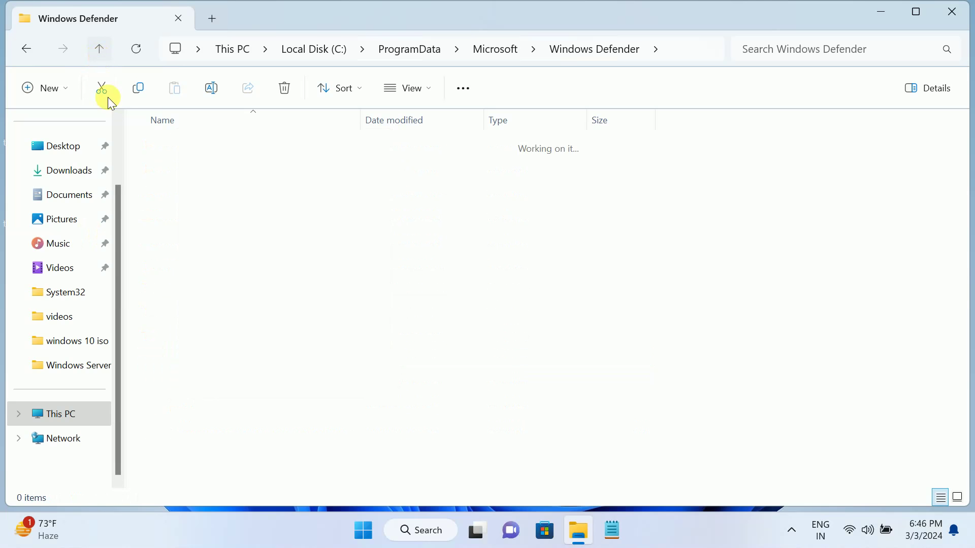
scroll(196, 392, down, 3)
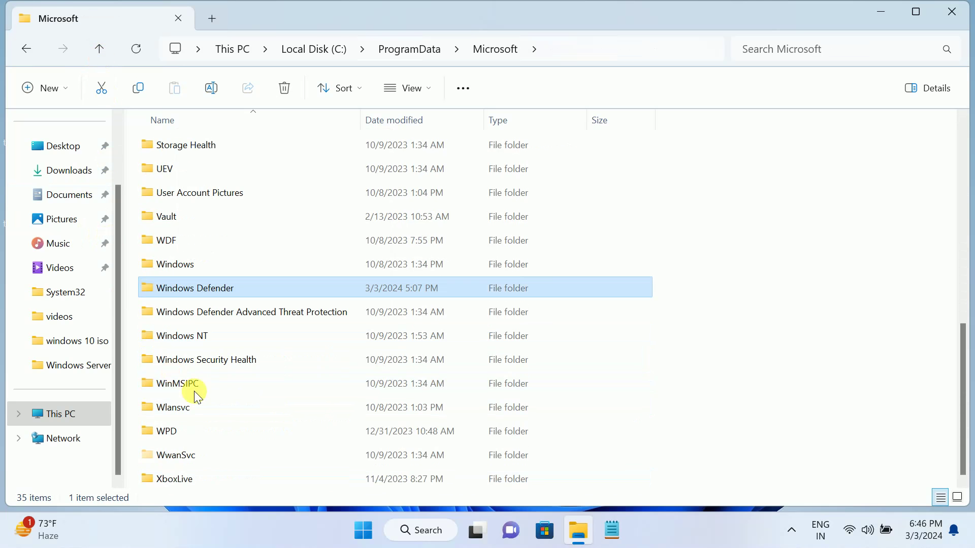
Examine the owner and permission entries in the advanced security settings of the Windows Defender folder.
right_click(197, 290)
click(247, 413)
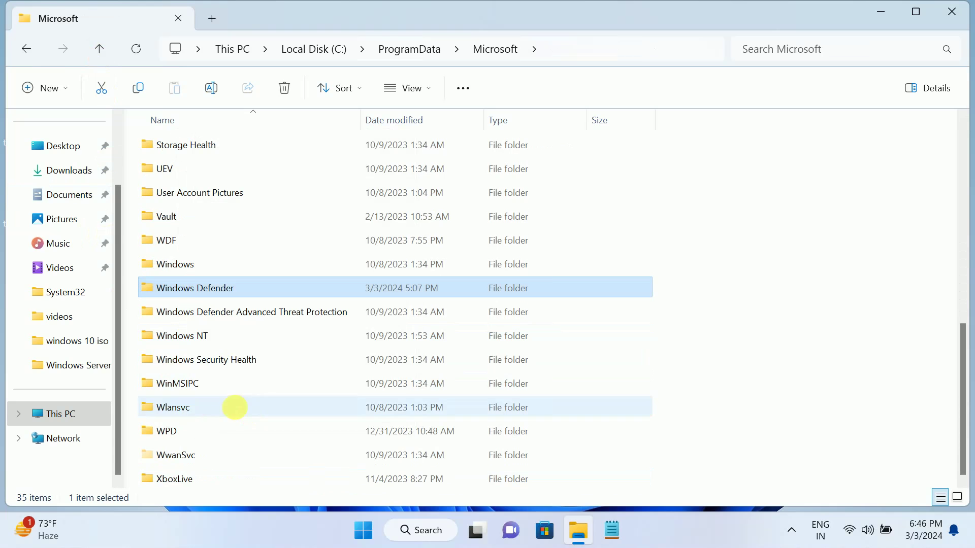
click(254, 501)
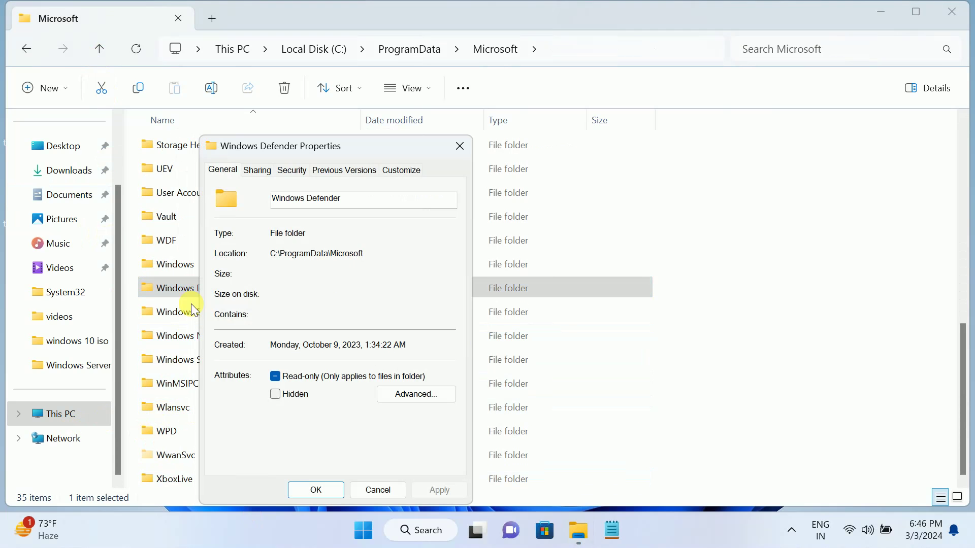
click(291, 170)
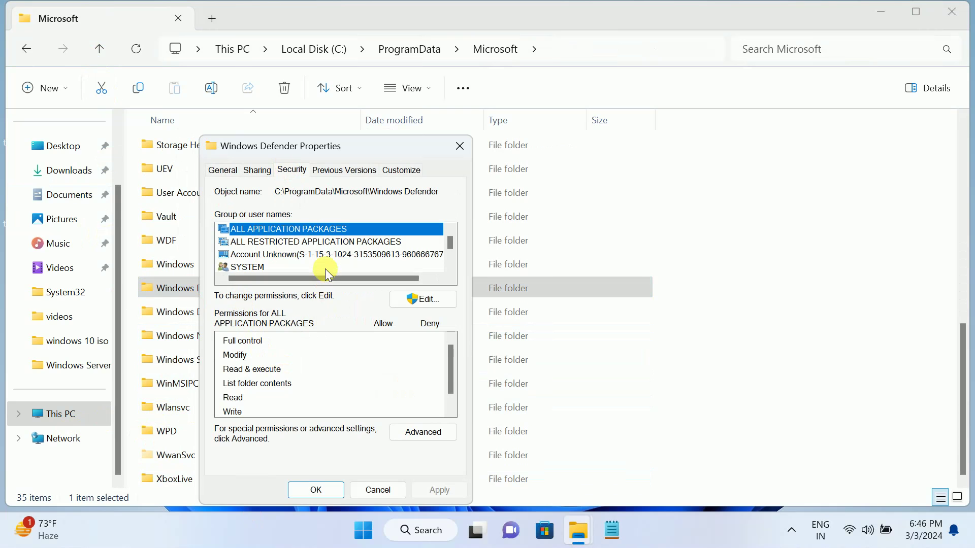
click(429, 433)
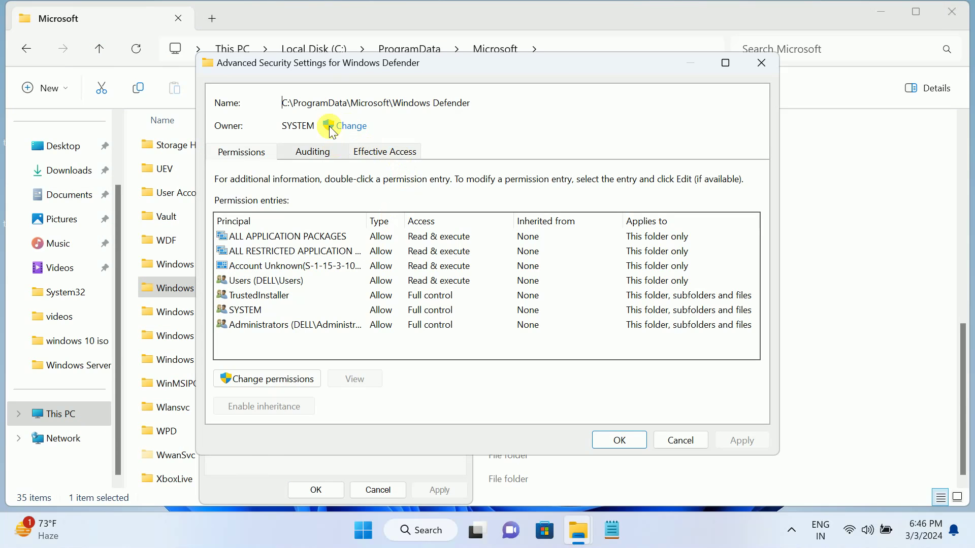
drag(297, 126, 302, 126)
click(267, 379)
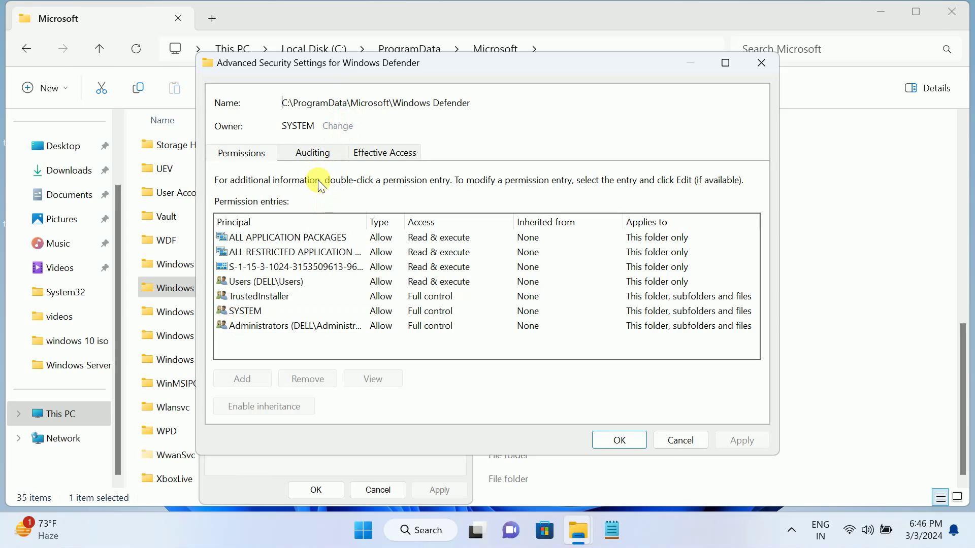
click(678, 447)
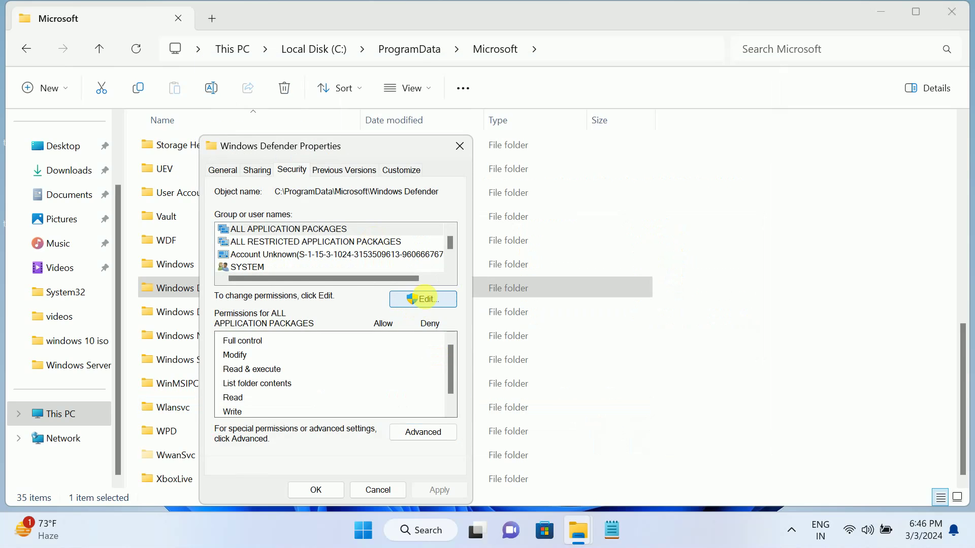
Review the permissions of the Administrators and Users groups on the Windows Defender folder, and close its properties.
click(423, 300)
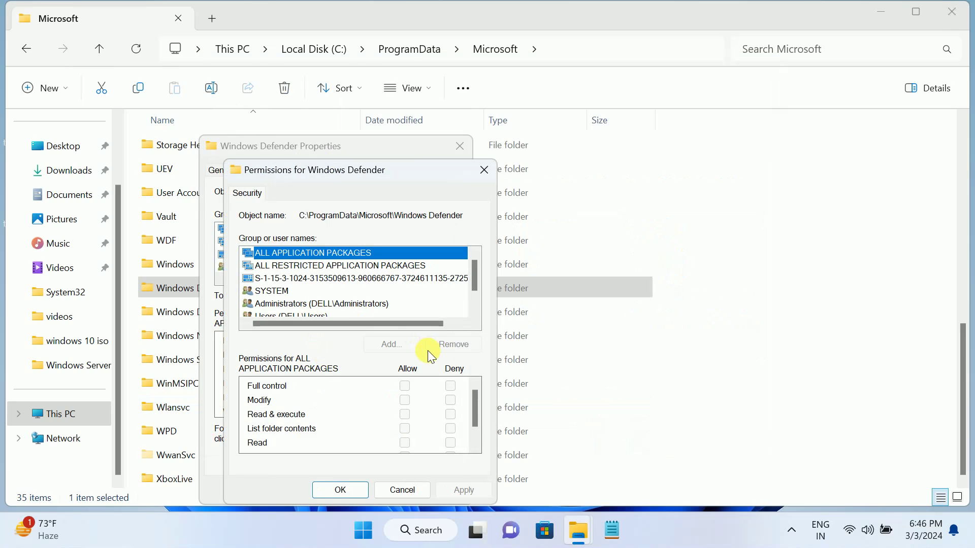
scroll(304, 295, down, 1)
click(318, 278)
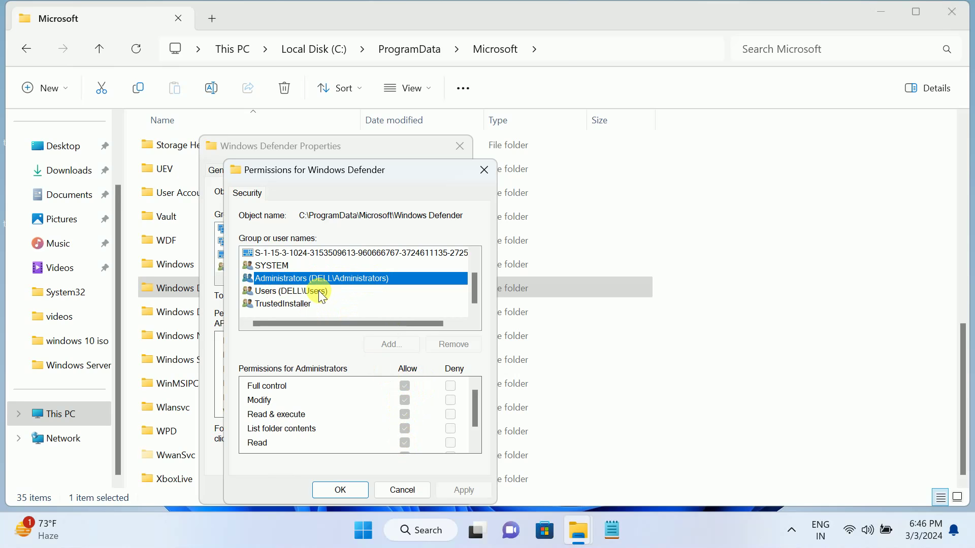
click(302, 292)
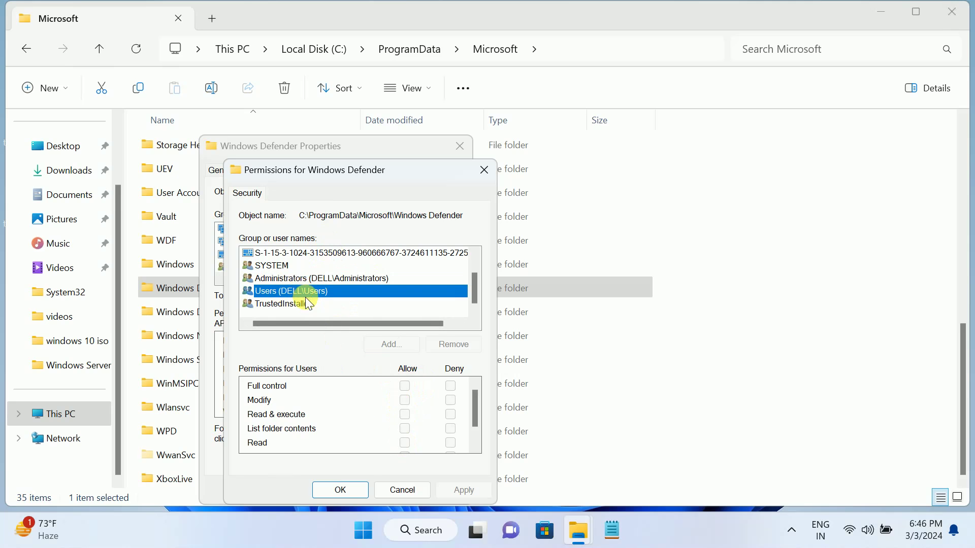
click(393, 492)
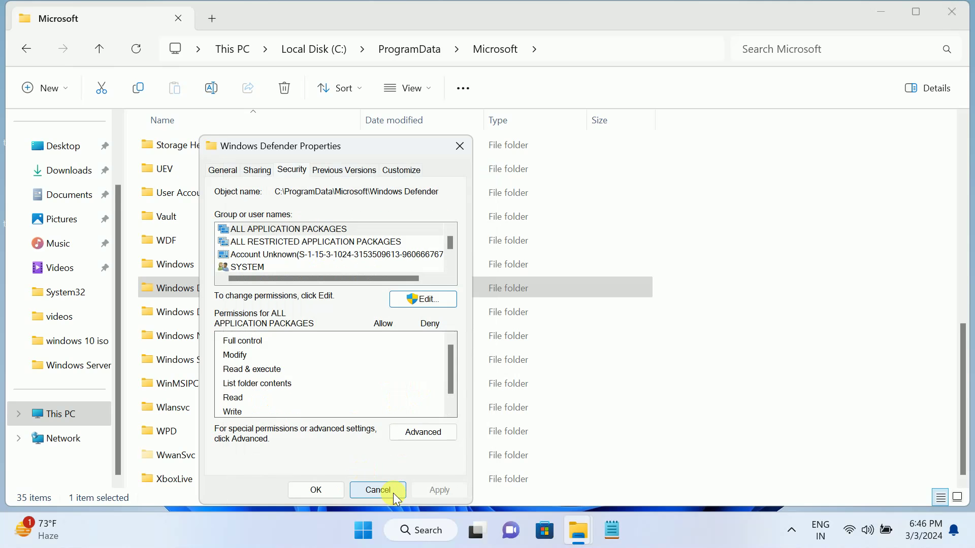
click(335, 489)
Look up the built-in Administrator account among the local users in Computer Management, and close the console.
right_click(72, 411)
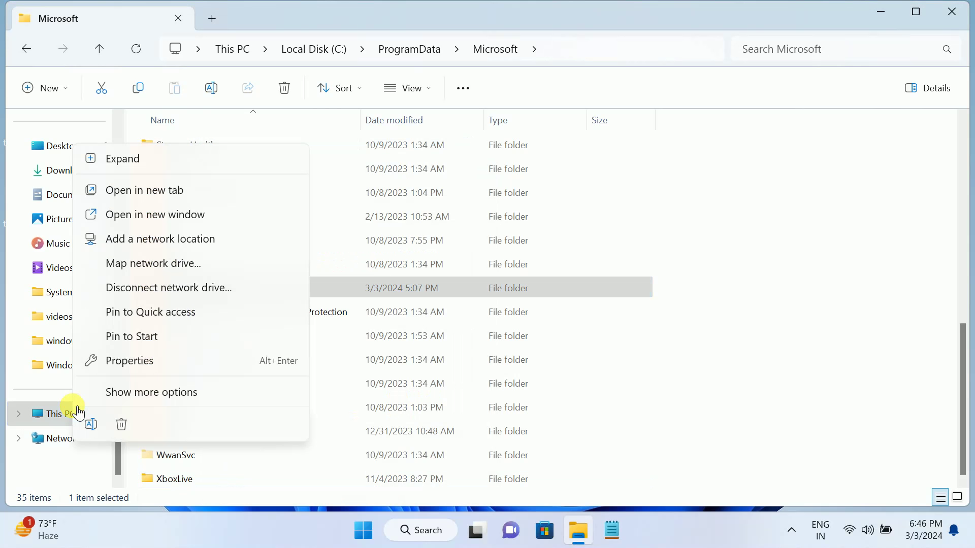
click(111, 392)
click(124, 209)
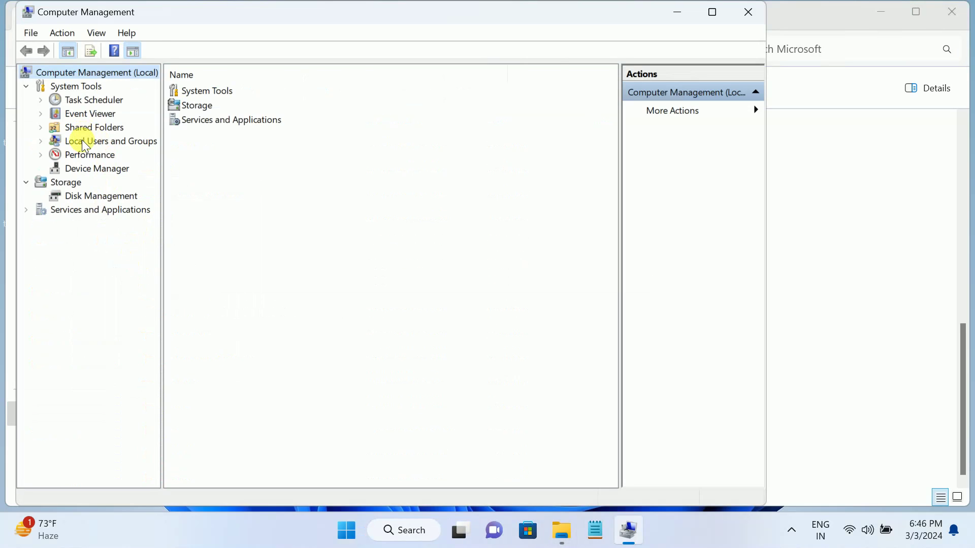
click(81, 139)
click(90, 158)
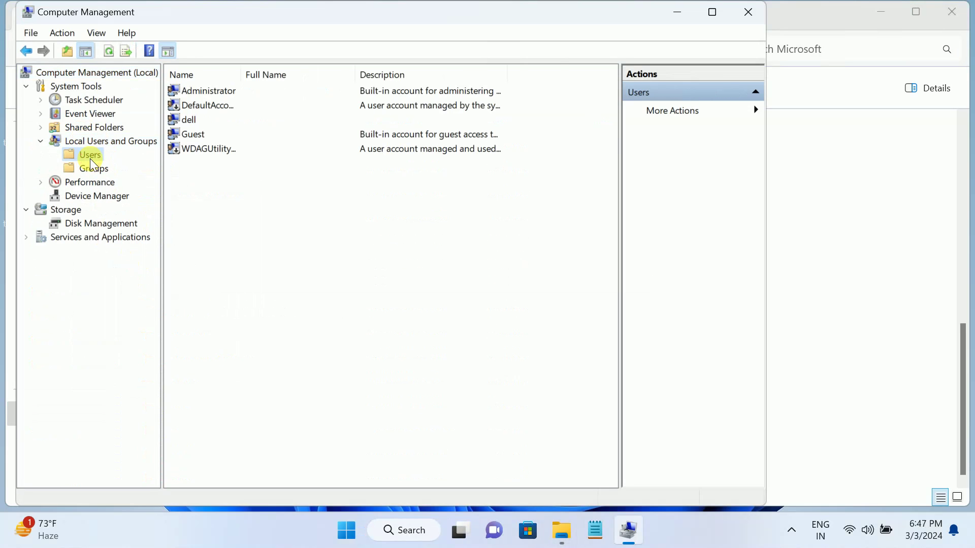
click(226, 89)
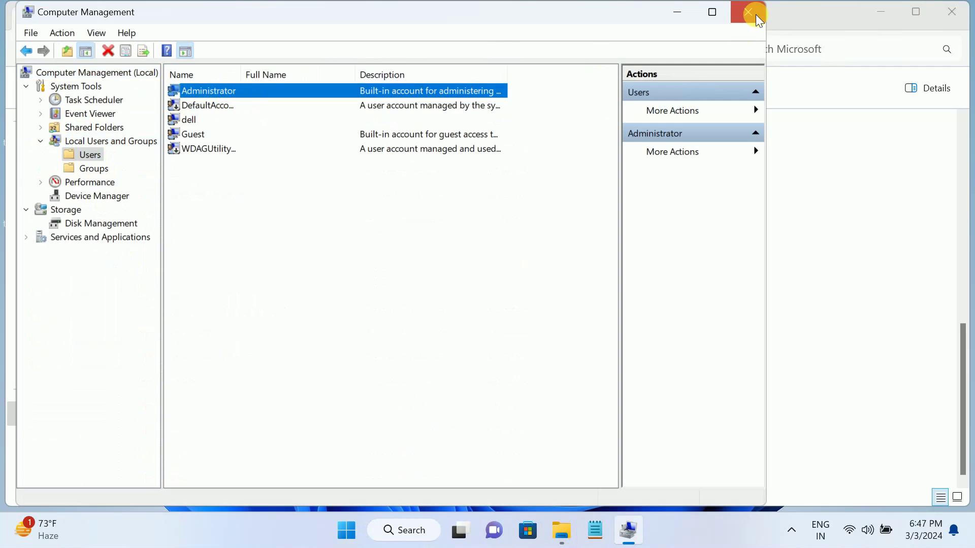
click(756, 15)
Close File Explorer and sign out of the current Windows account.
click(950, 12)
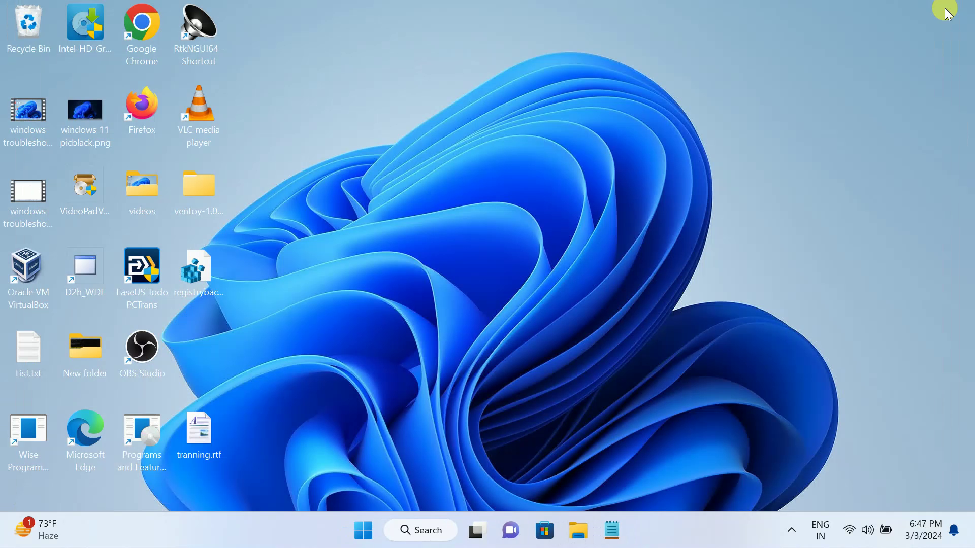
click(360, 530)
click(319, 471)
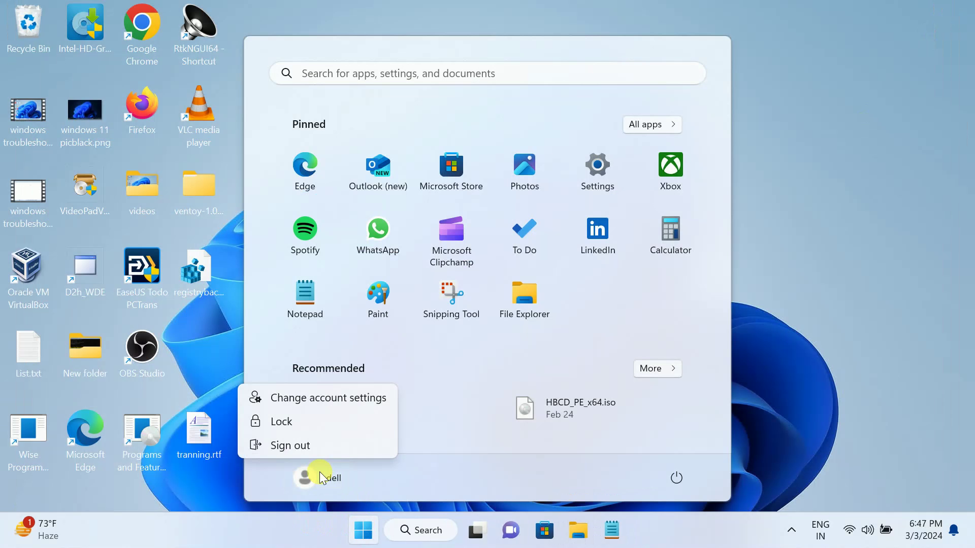
click(305, 446)
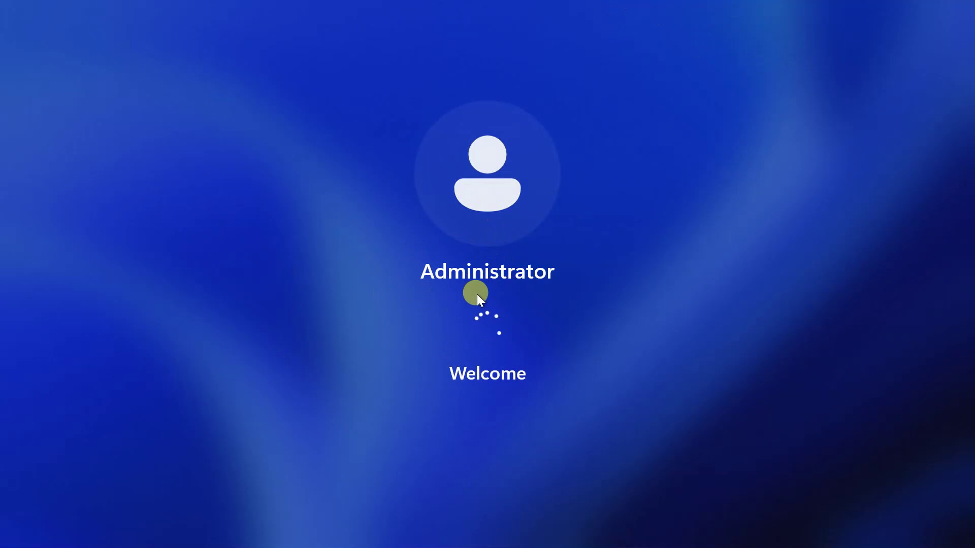
mouse_move(655, 5)
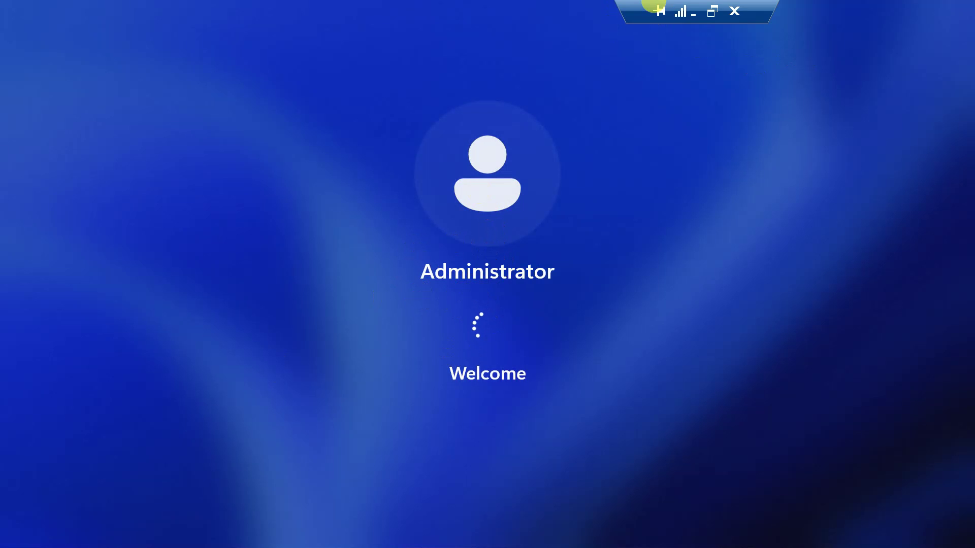
click(693, 13)
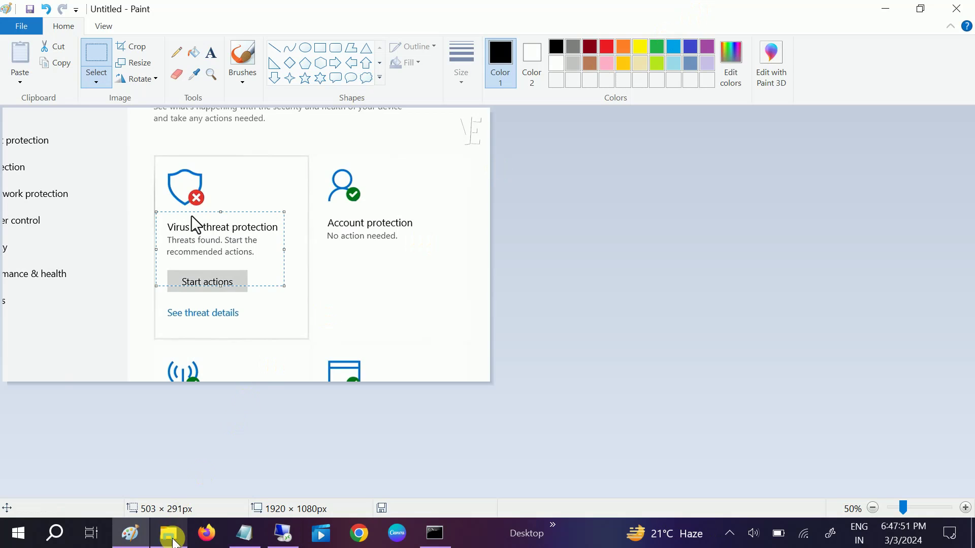
click(168, 533)
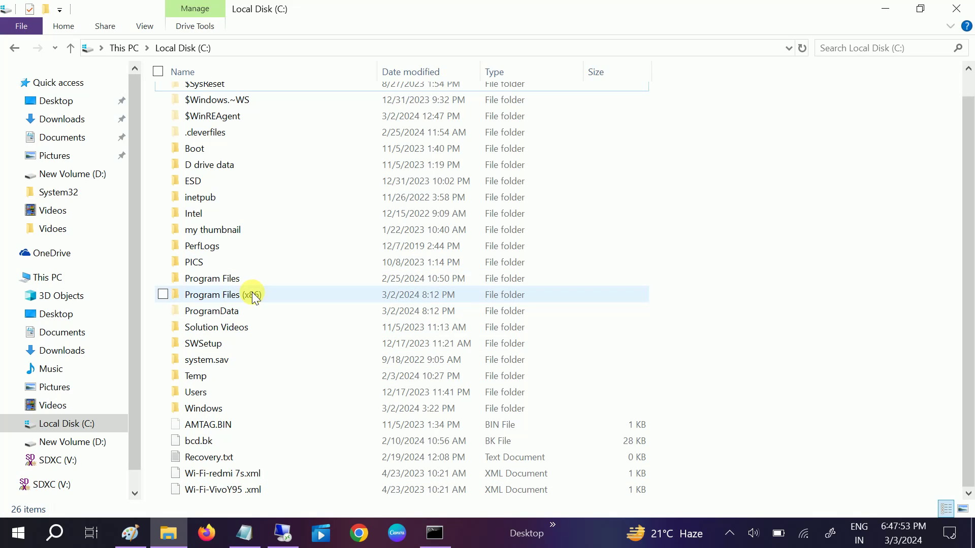
click(965, 6)
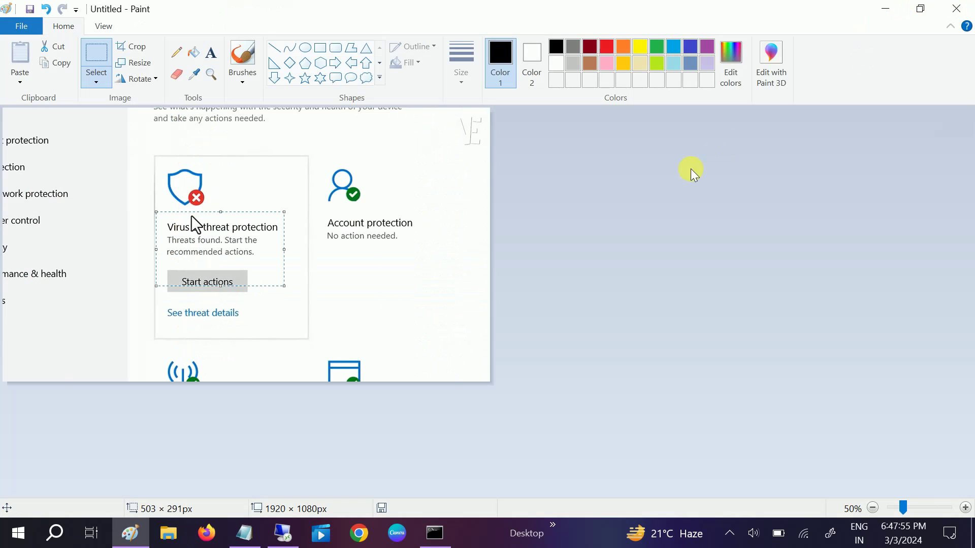
click(884, 8)
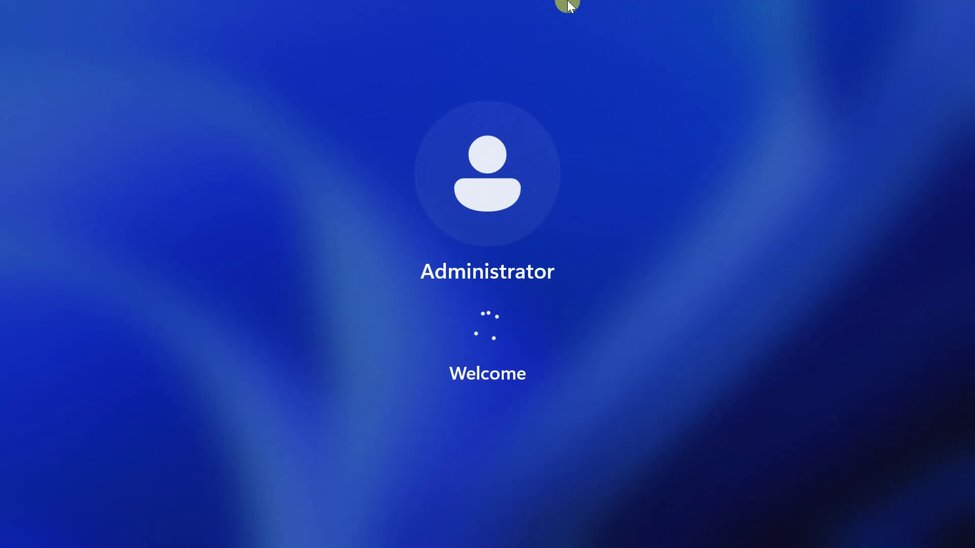
mouse_move(592, 3)
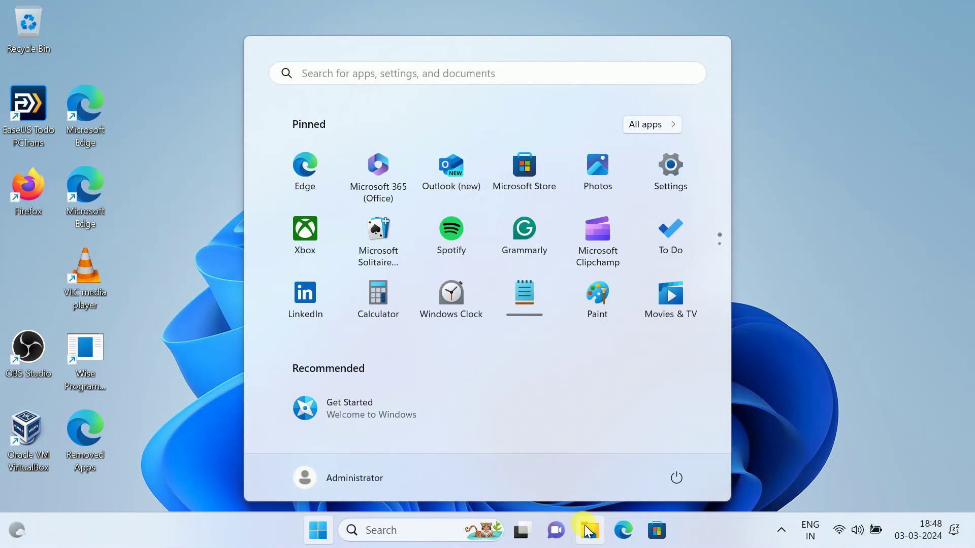
Open Local Disk (C:) in a maximized File Explorer window under the Administrator account.
click(588, 533)
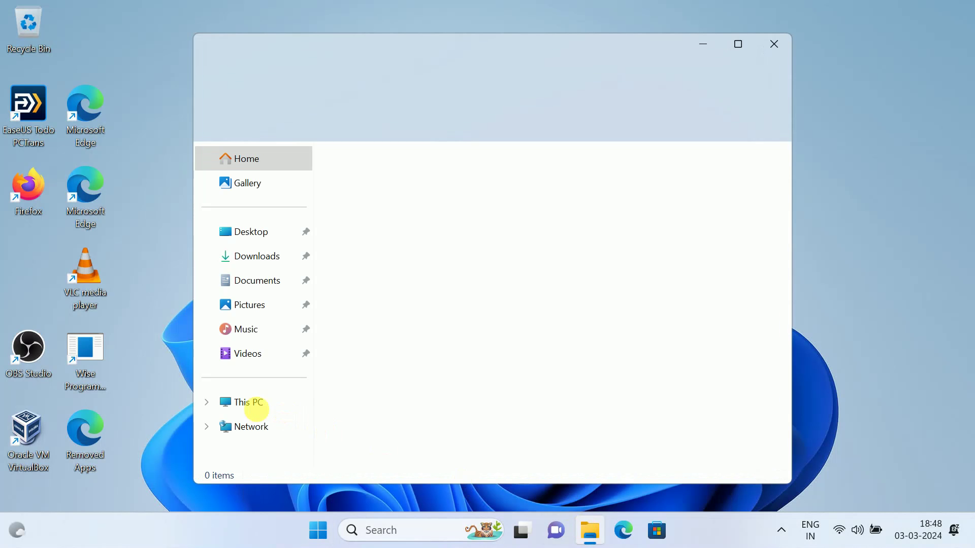
click(248, 403)
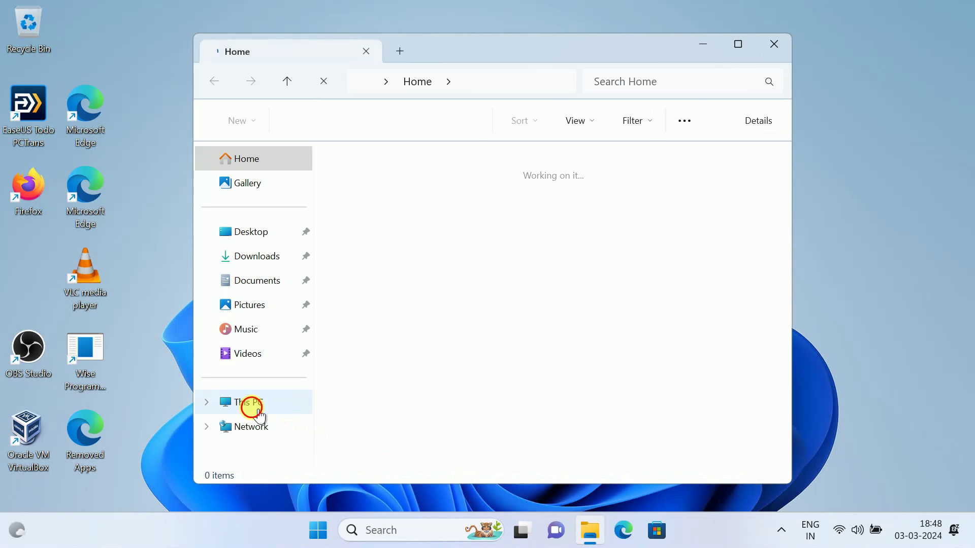
click(738, 45)
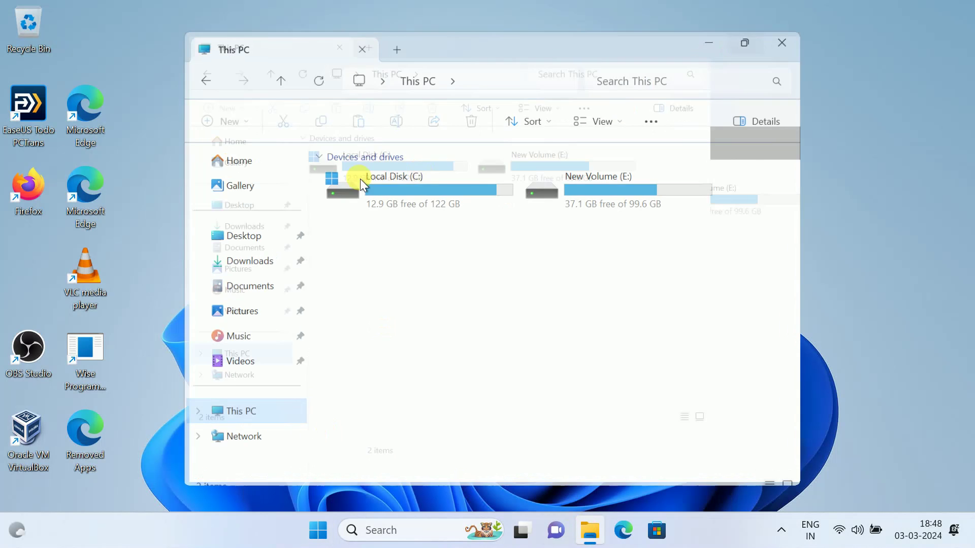
double_click(241, 152)
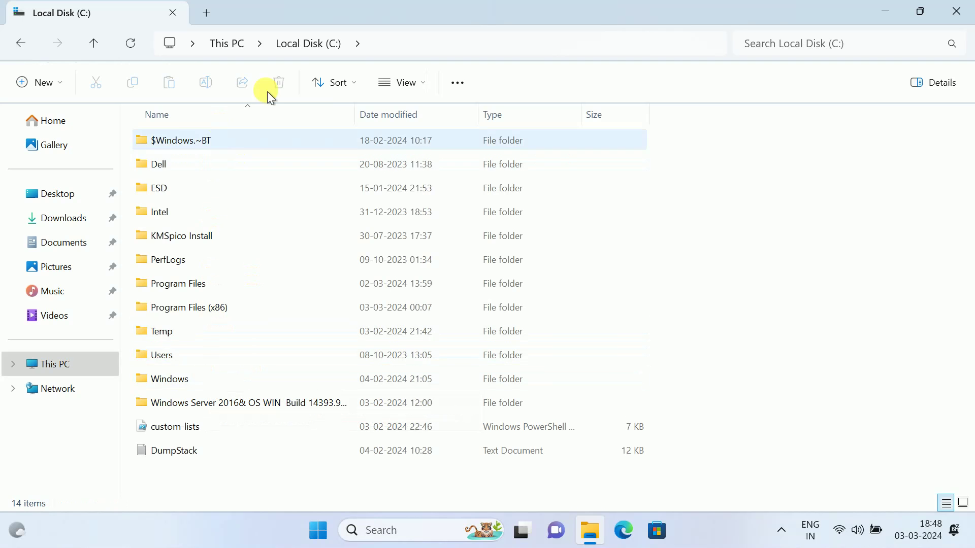
Show hidden items on the C: drive.
click(355, 84)
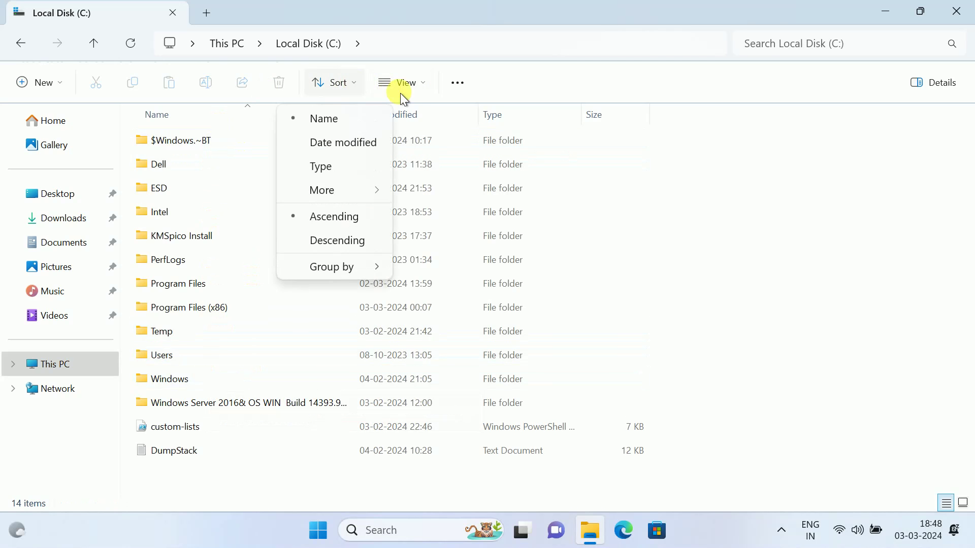
click(425, 84)
mouse_move(446, 362)
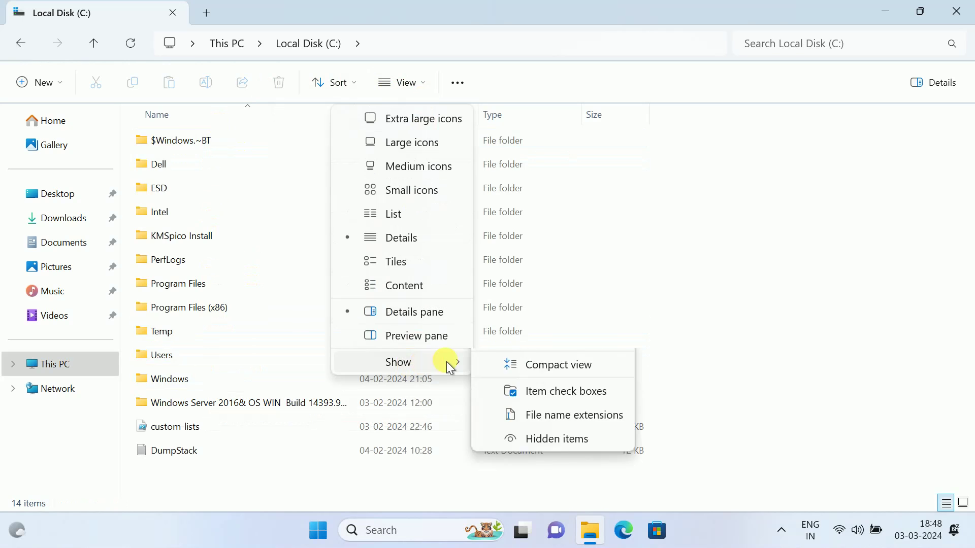
click(551, 463)
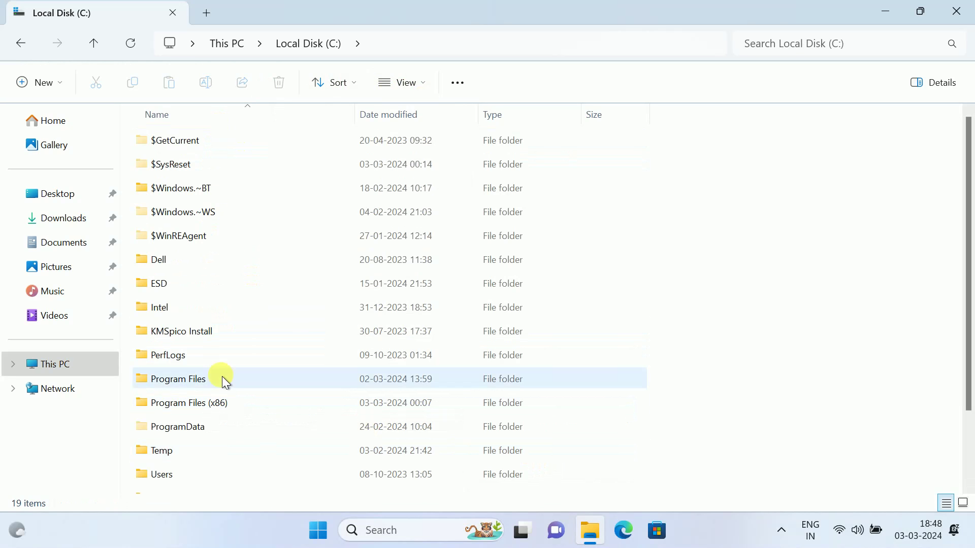
Open the Scans folder inside ProgramData\Microsoft\Windows Defender and select its History folder.
double_click(200, 426)
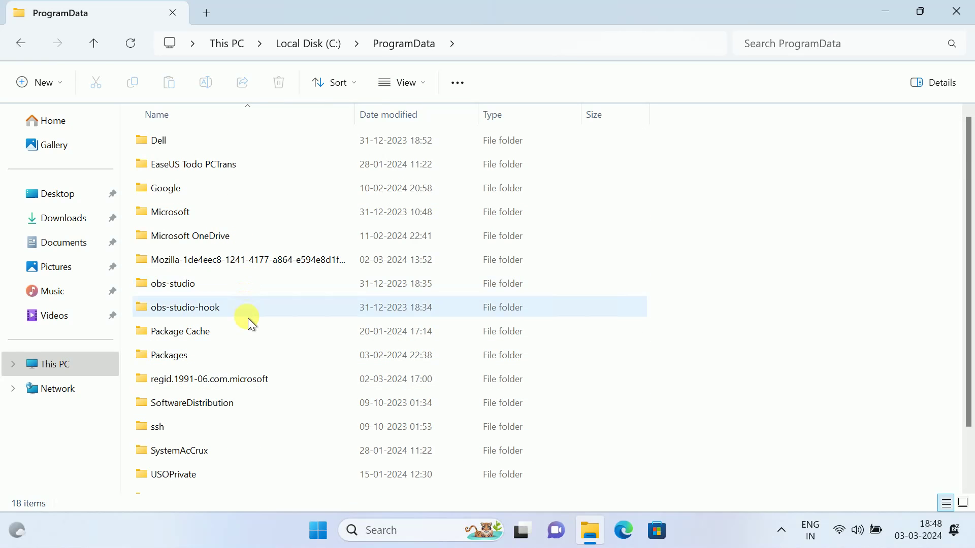
scroll(247, 318, down, 2)
scroll(248, 318, up, 2)
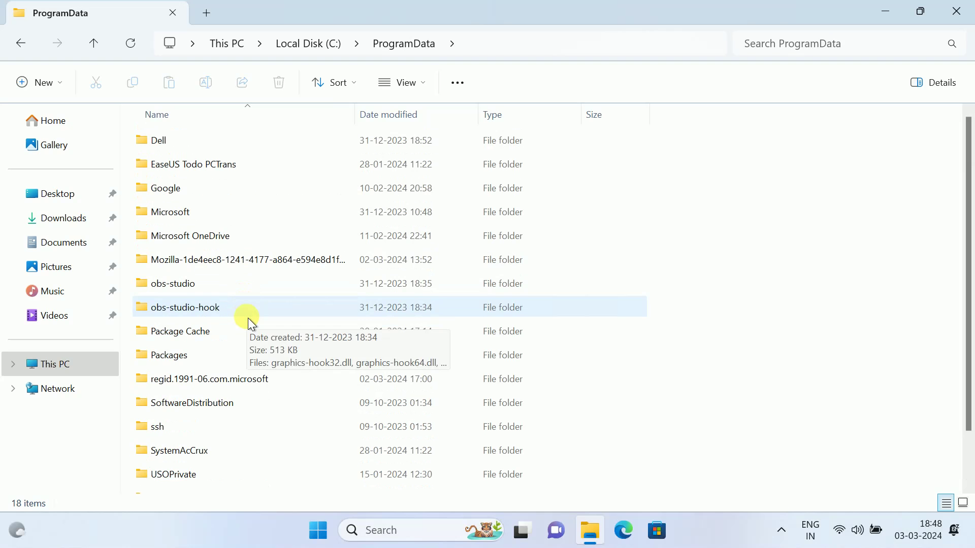
double_click(194, 212)
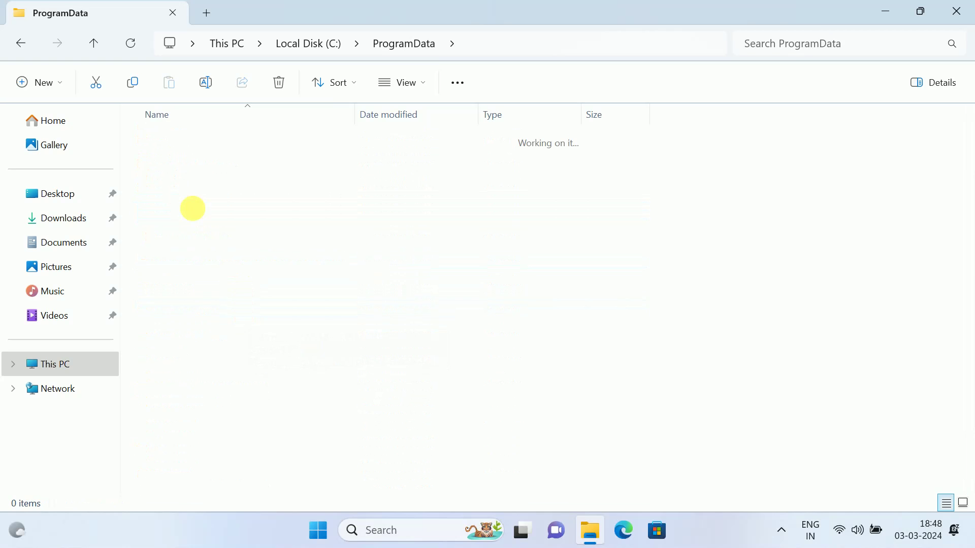
scroll(242, 313, down, 6)
click(211, 345)
double_click(209, 343)
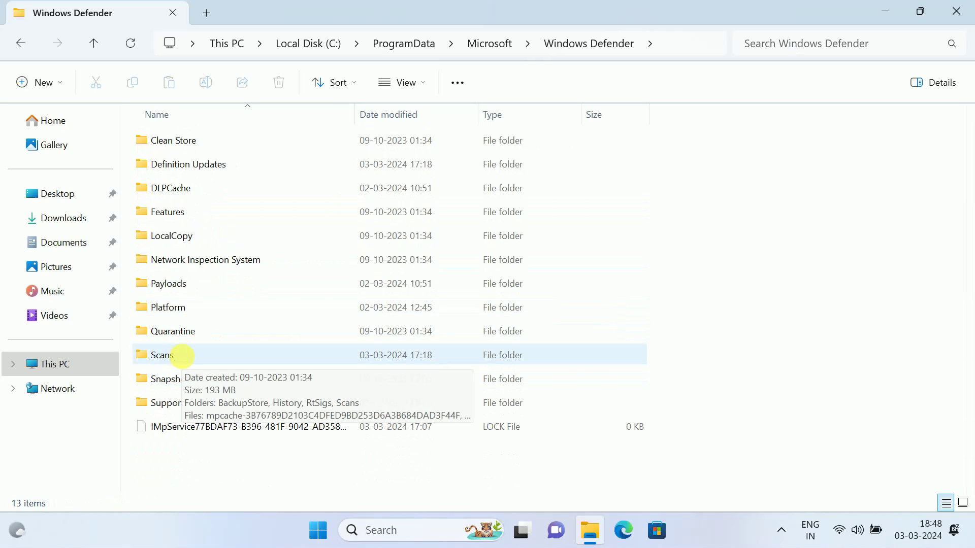
double_click(182, 355)
click(168, 168)
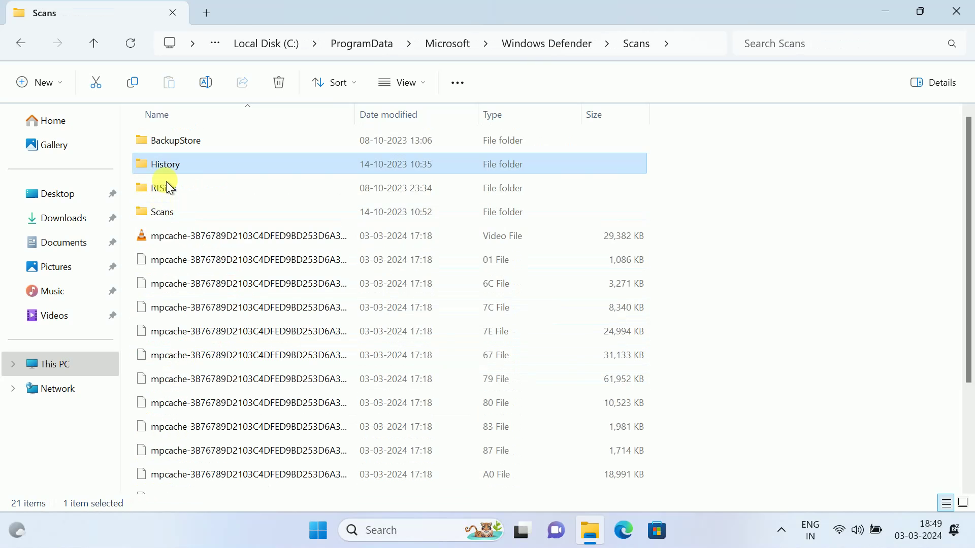
Permanently delete the ReportLatency, Results, Service and Store folders inside the History folder and refresh the folder view.
double_click(182, 166)
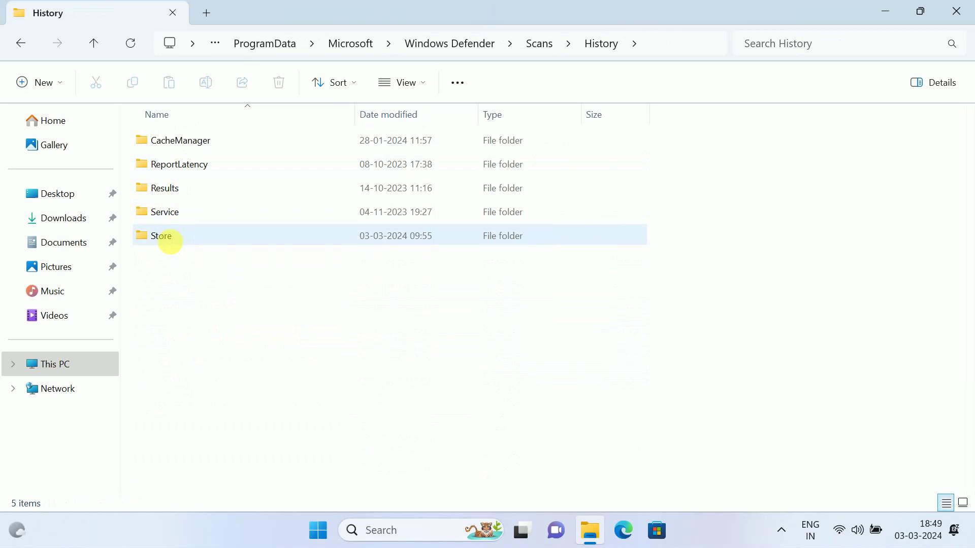
click(171, 242)
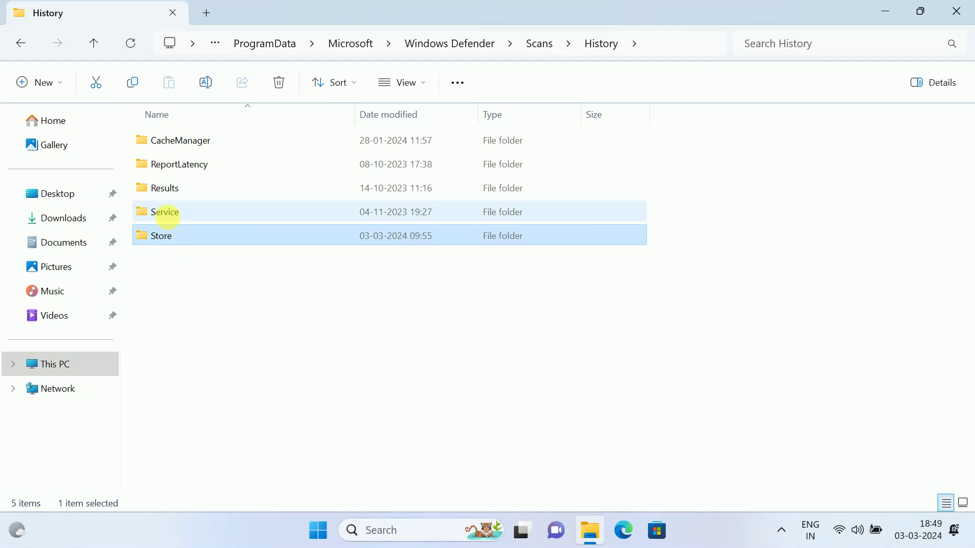
ctrl+click(165, 214)
ctrl+click(170, 171)
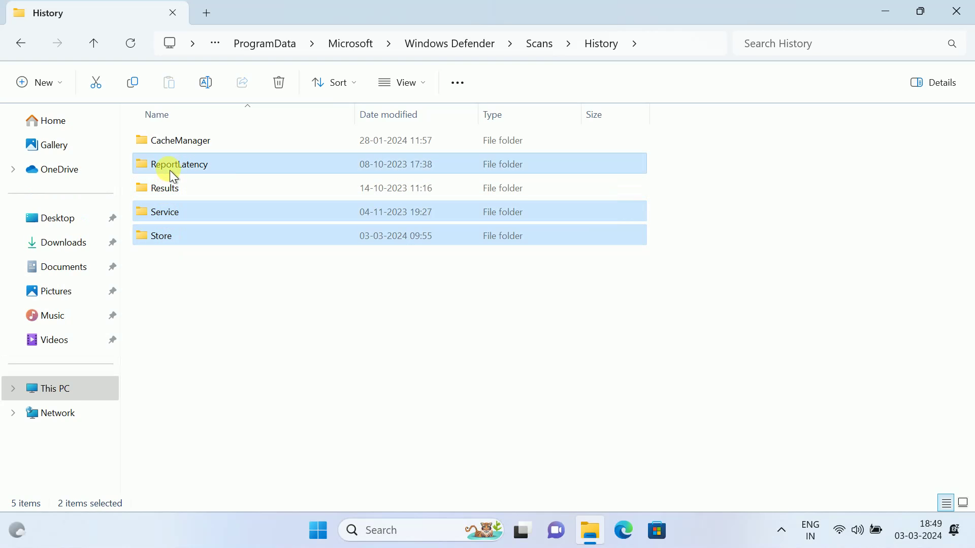
ctrl+click(178, 192)
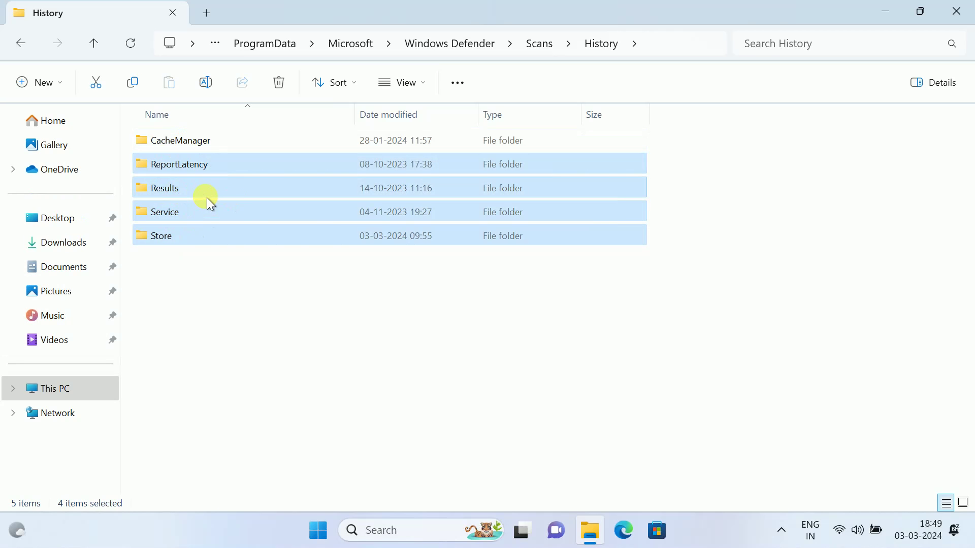
key(shift+Delete)
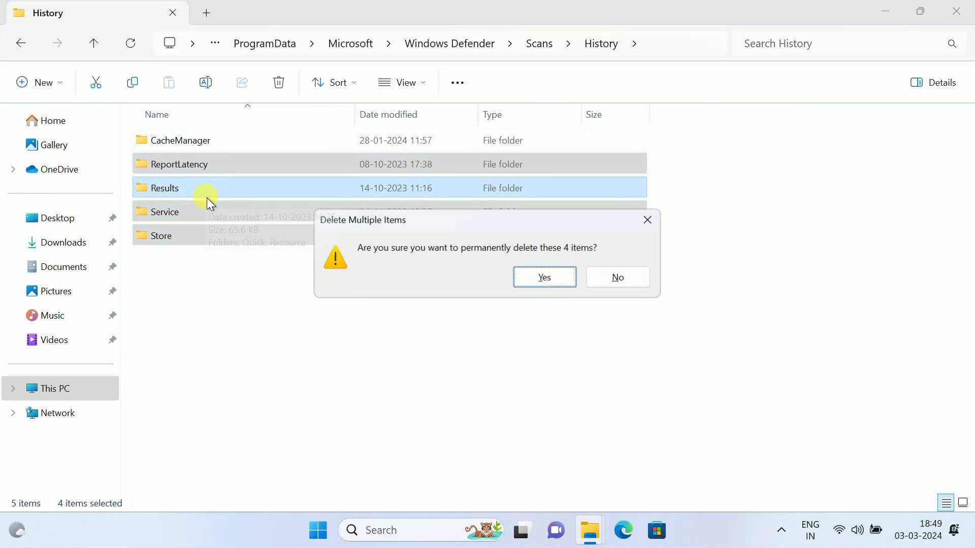
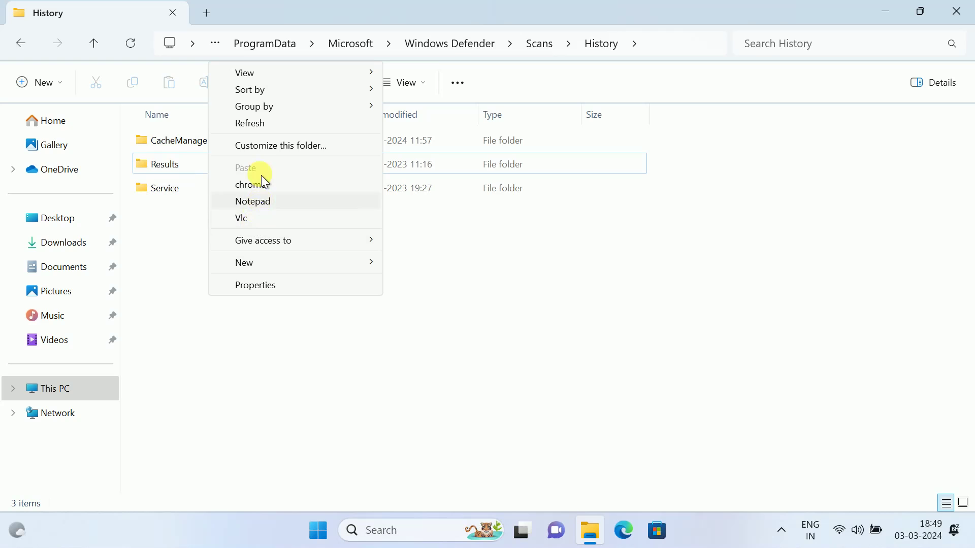
click(264, 132)
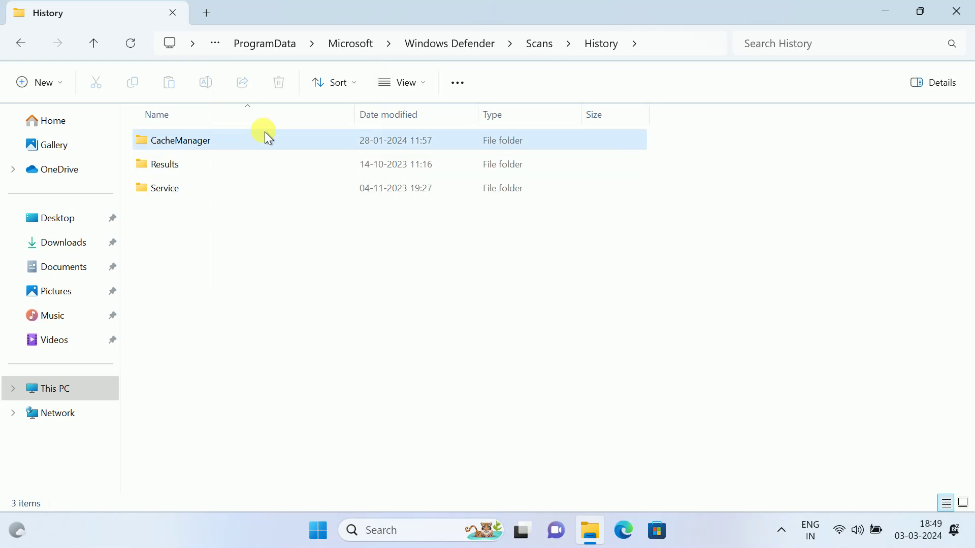
Check the contents of the remaining Service folder inside History and return to the Scans folder.
click(176, 188)
double_click(176, 188)
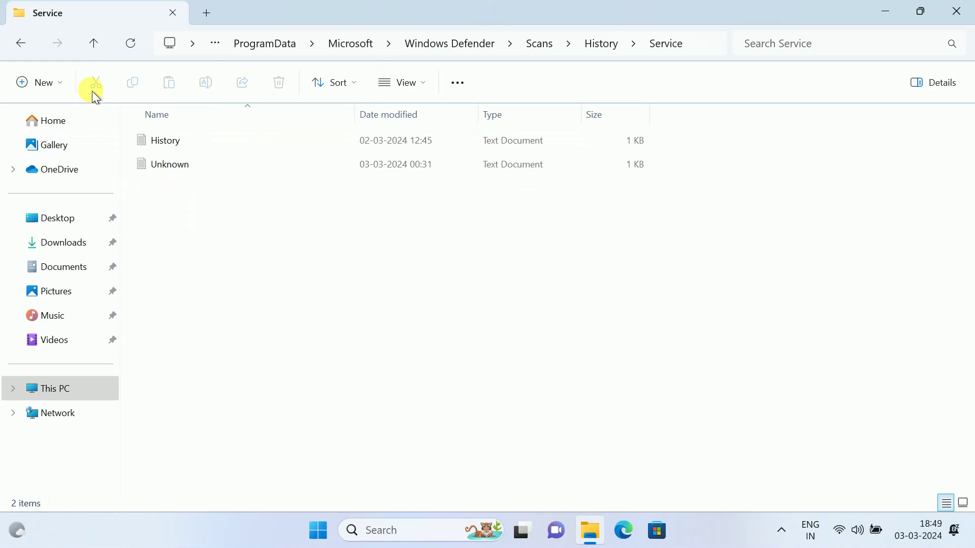
double_click(102, 52)
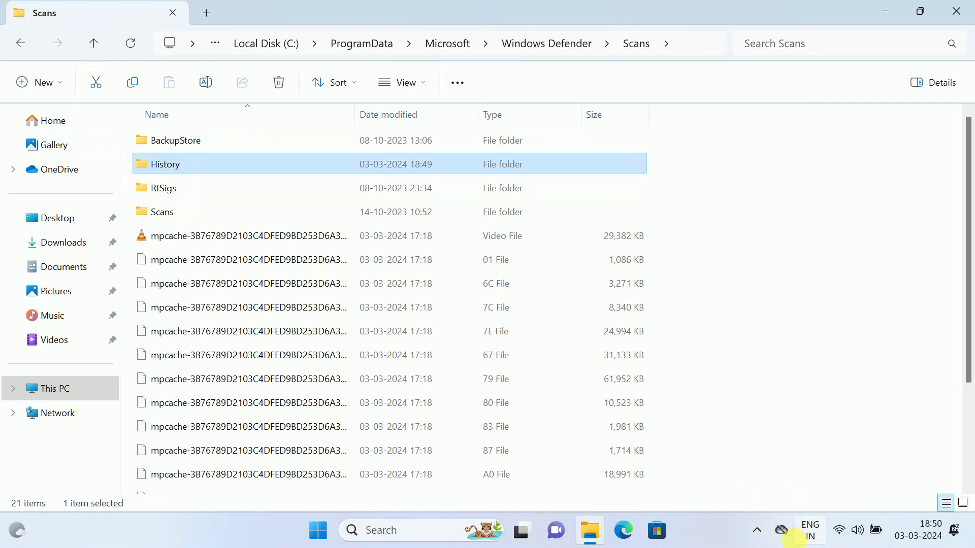
Minimize the Scans folder window and restart the computer from the Administrator account.
click(757, 530)
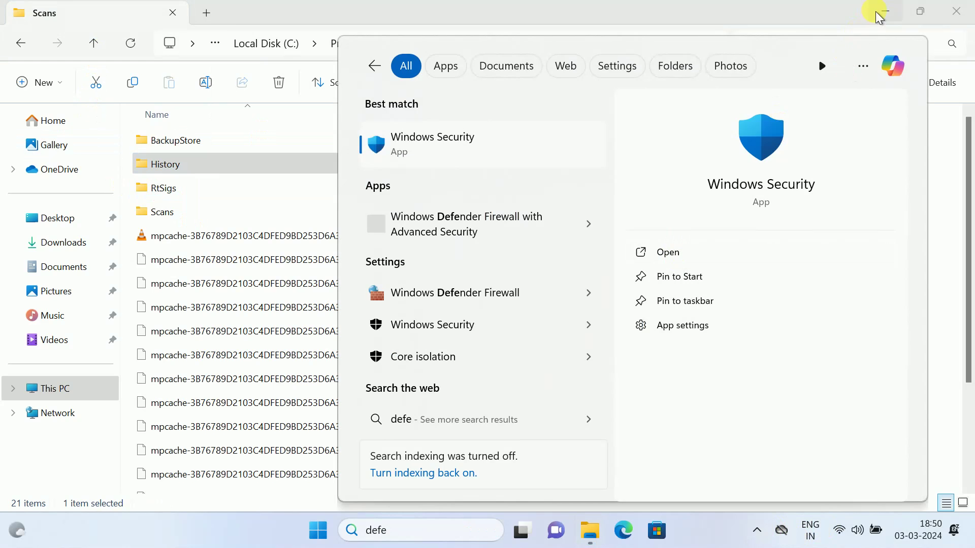
click(885, 11)
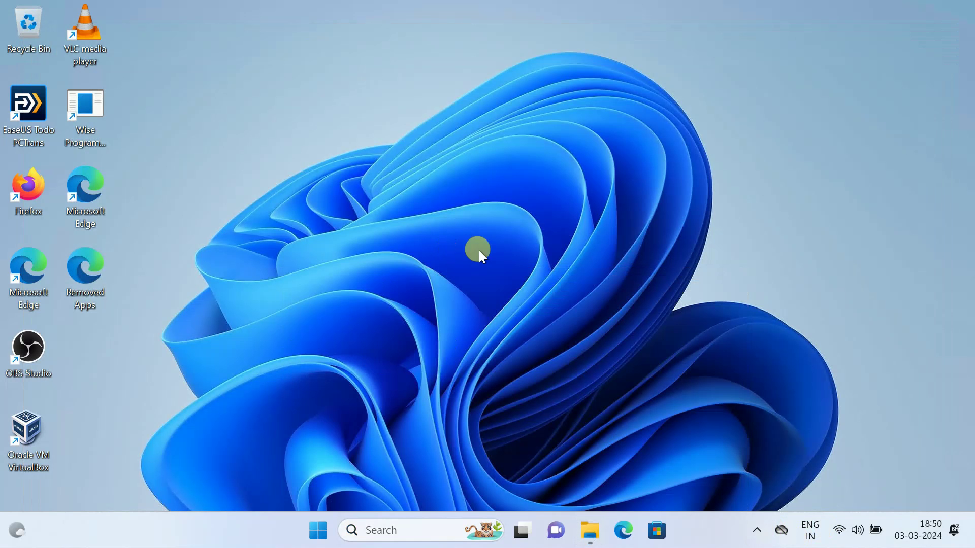
click(307, 528)
click(671, 475)
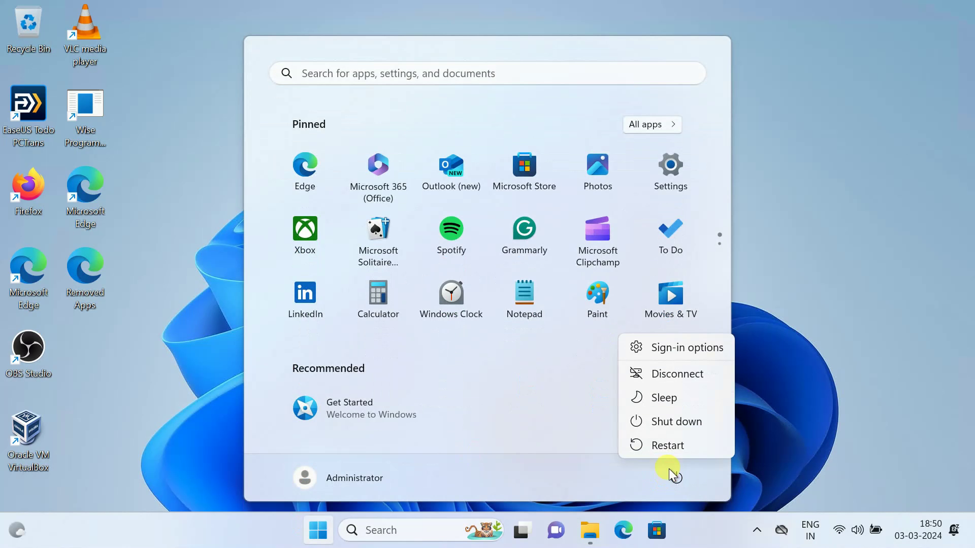
click(666, 446)
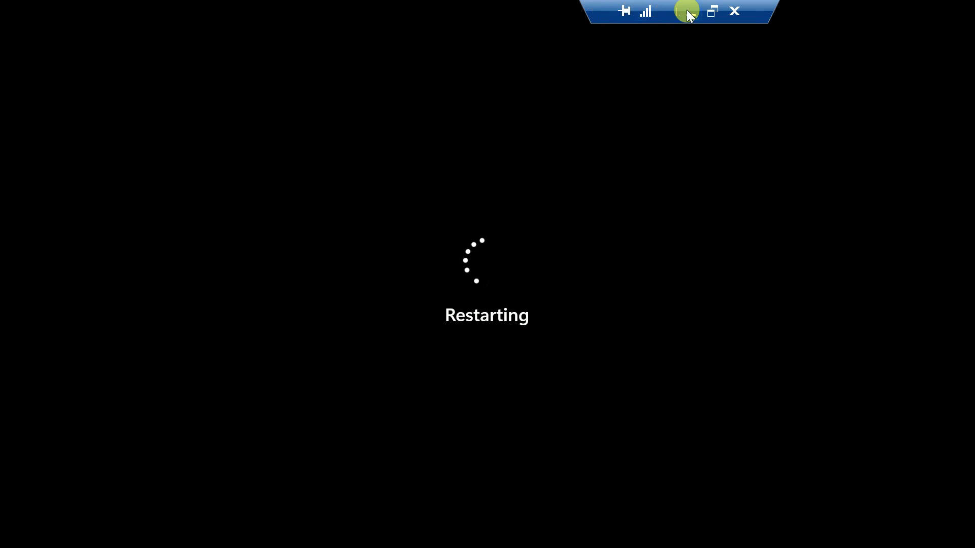
Minimize the remote session and return to the Administrator desktop to begin another restart.
click(687, 11)
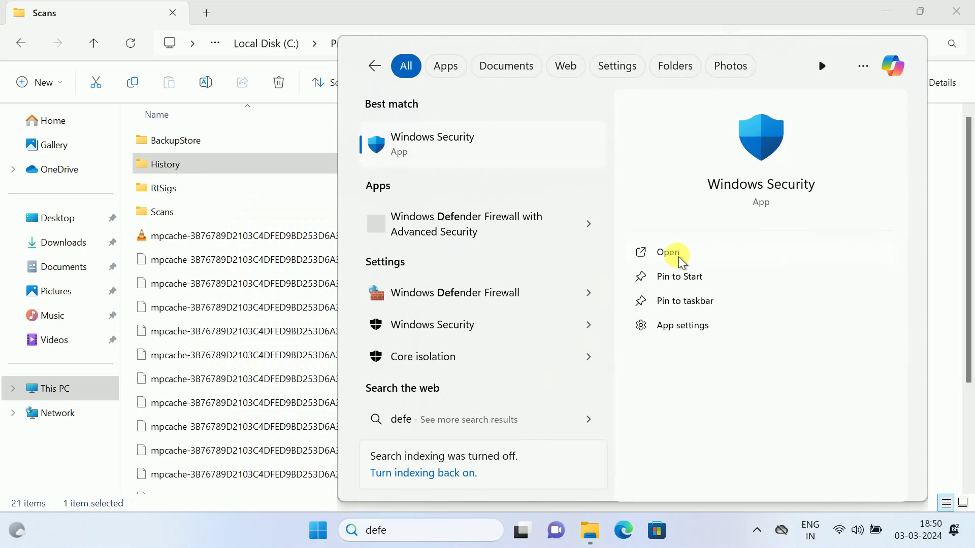
click(877, 20)
key(super+d)
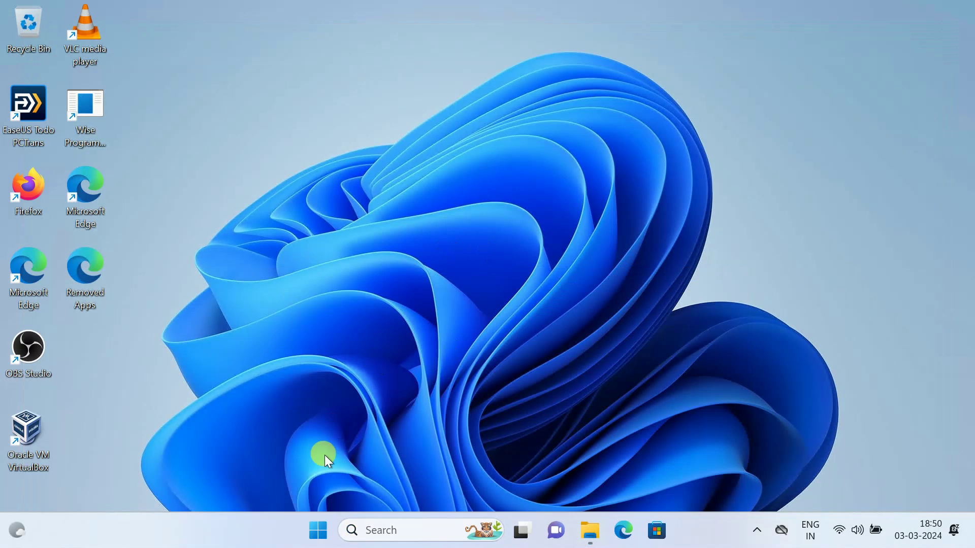
click(308, 528)
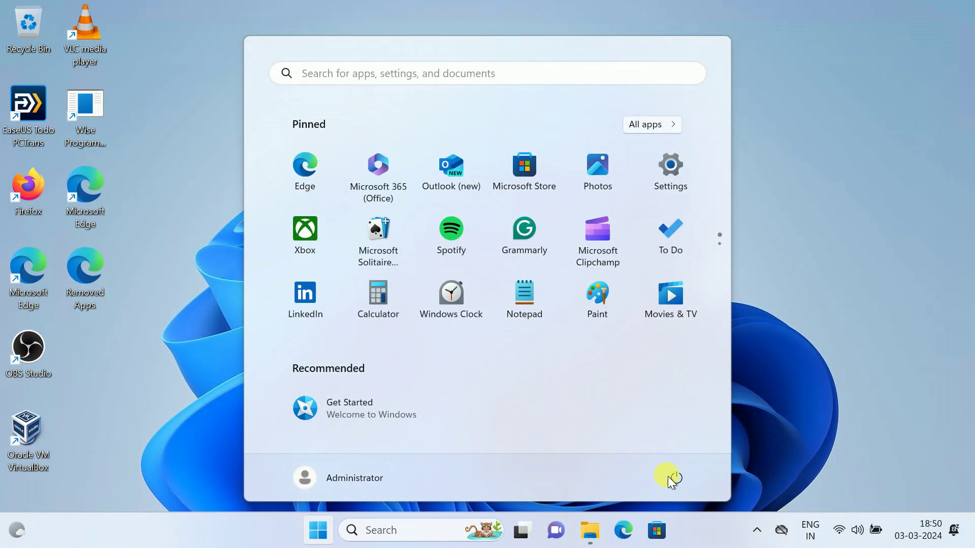